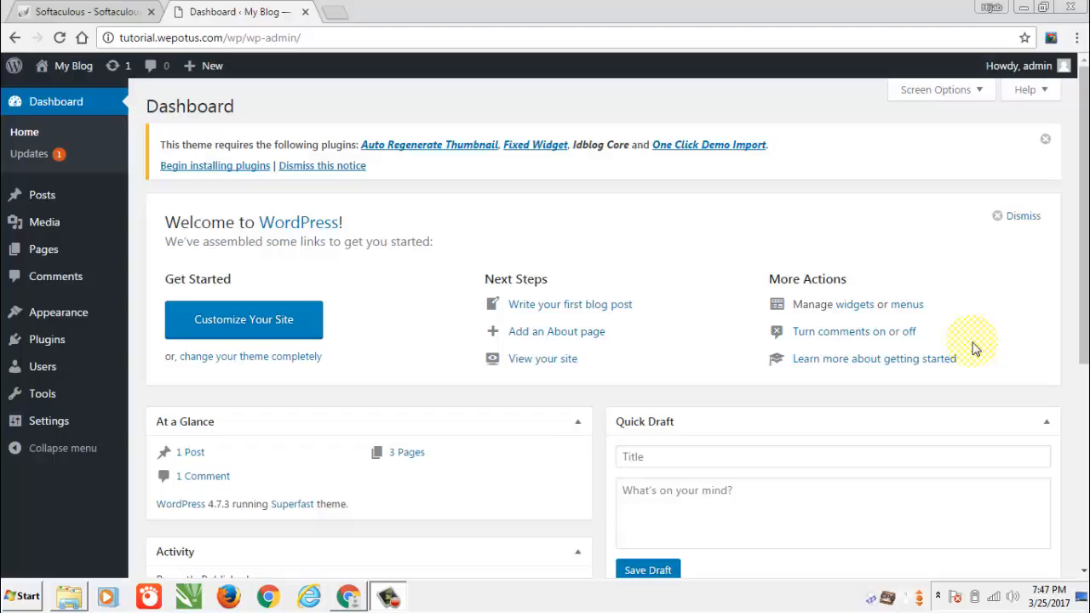
left_click(385, 597)
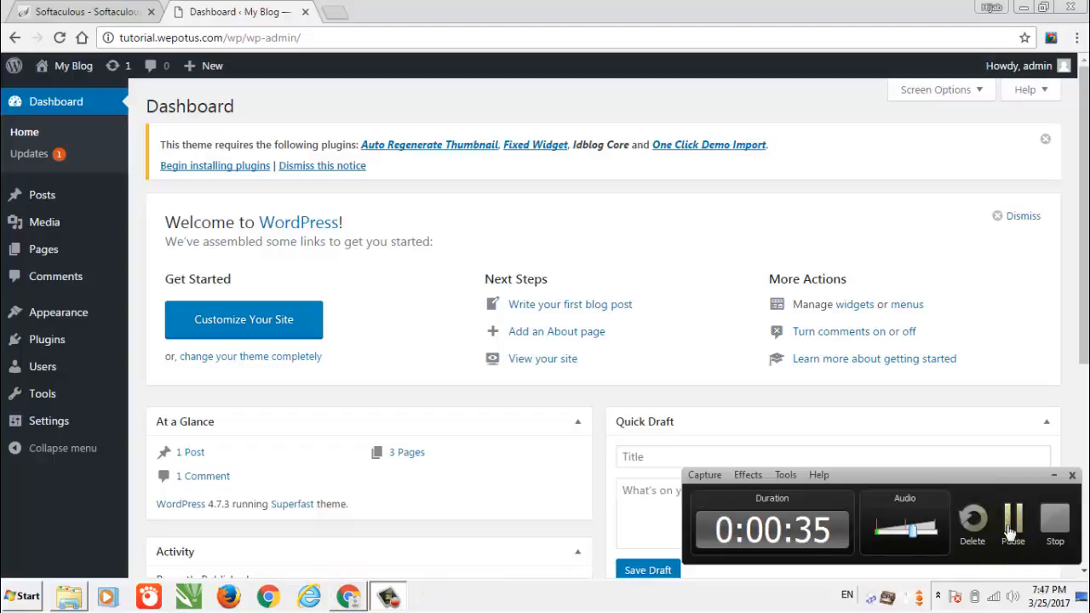
left_click(1010, 532)
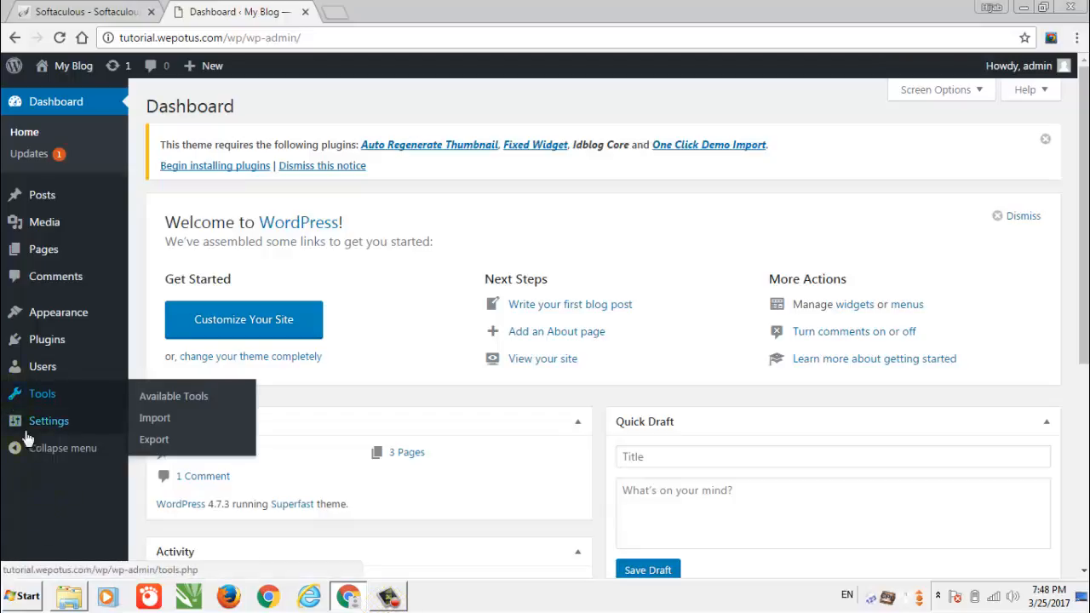
Open Notepad and write the first note line "IMAGE nya sudah di haous Meta Data"
left_click(18, 603)
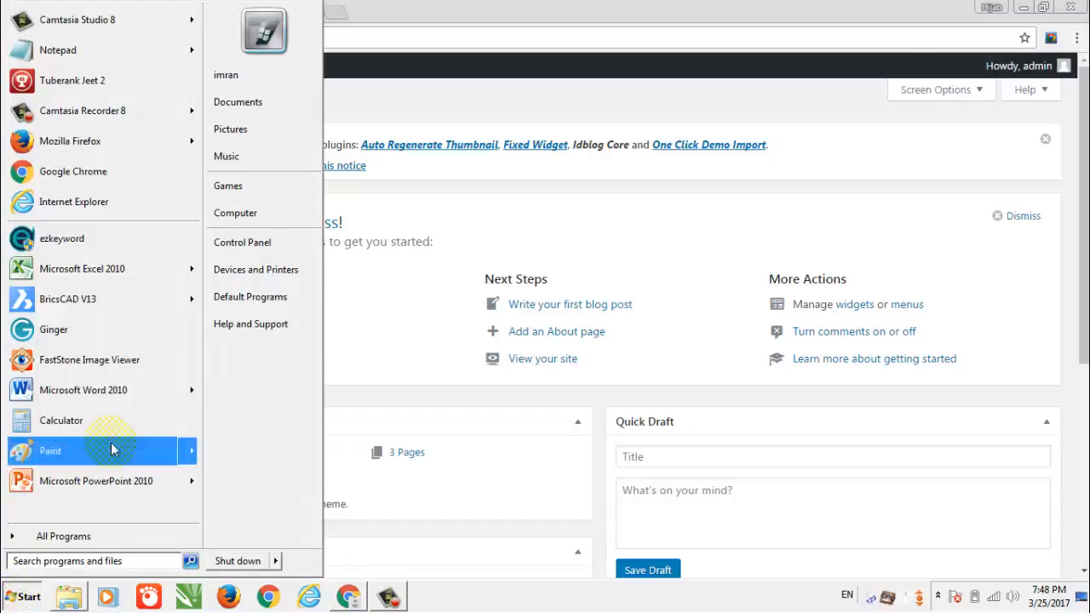
left_click(109, 53)
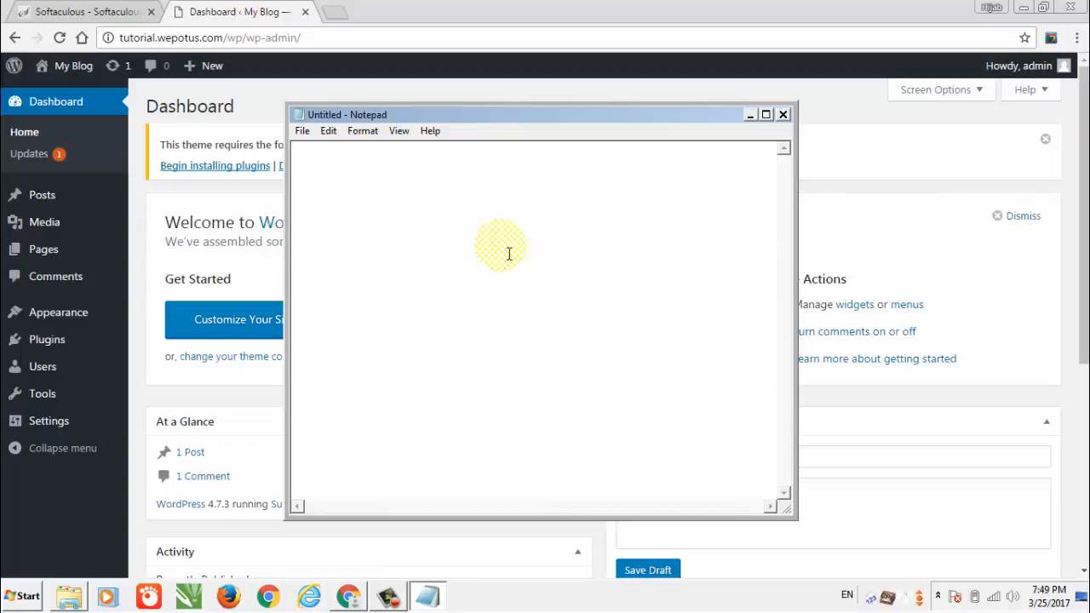
type("IMAGE ntya")
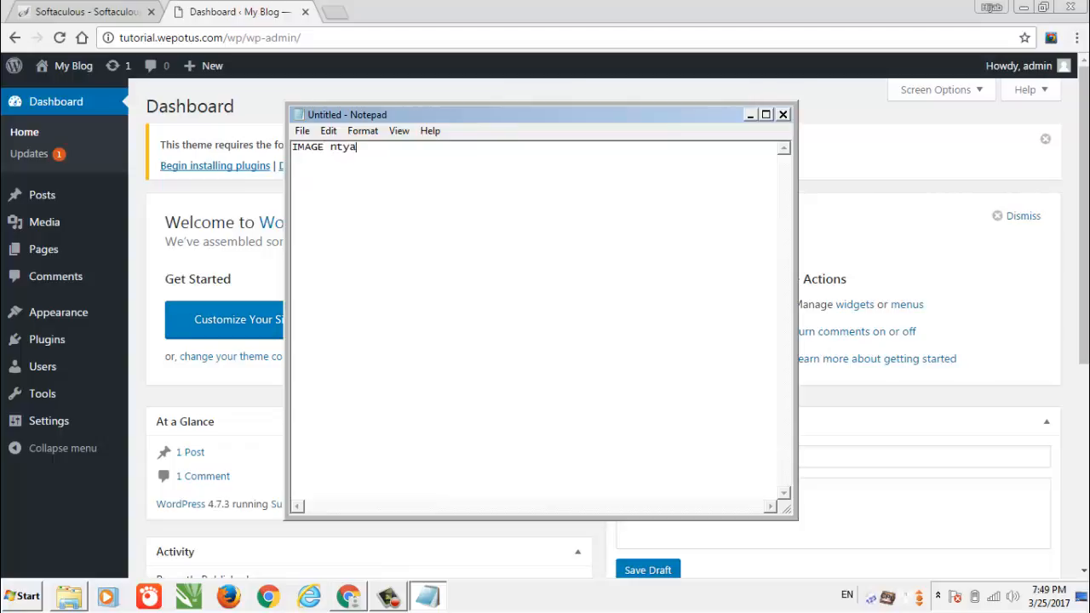
key("BackSpace")
key("BackSpace")
key("BackSpace")
type("ya")
key("BackSpace")
type("a sudah di haous")
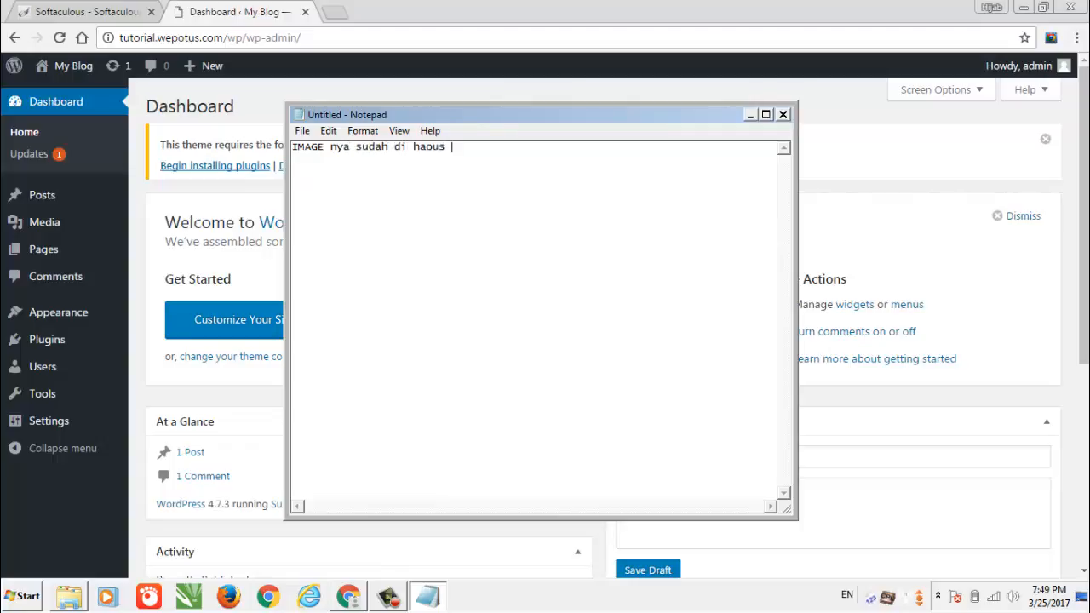
type(" Meta Data")
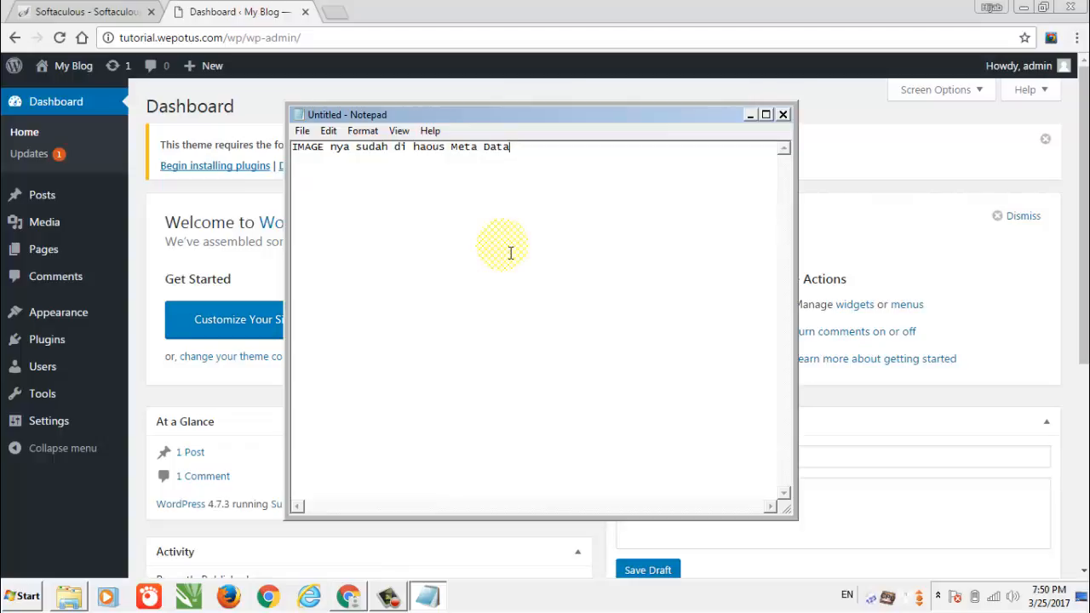
Add a second note line reading "Meta Data Image (Nama Image)"
key("Return")
type("Meta Data Image")
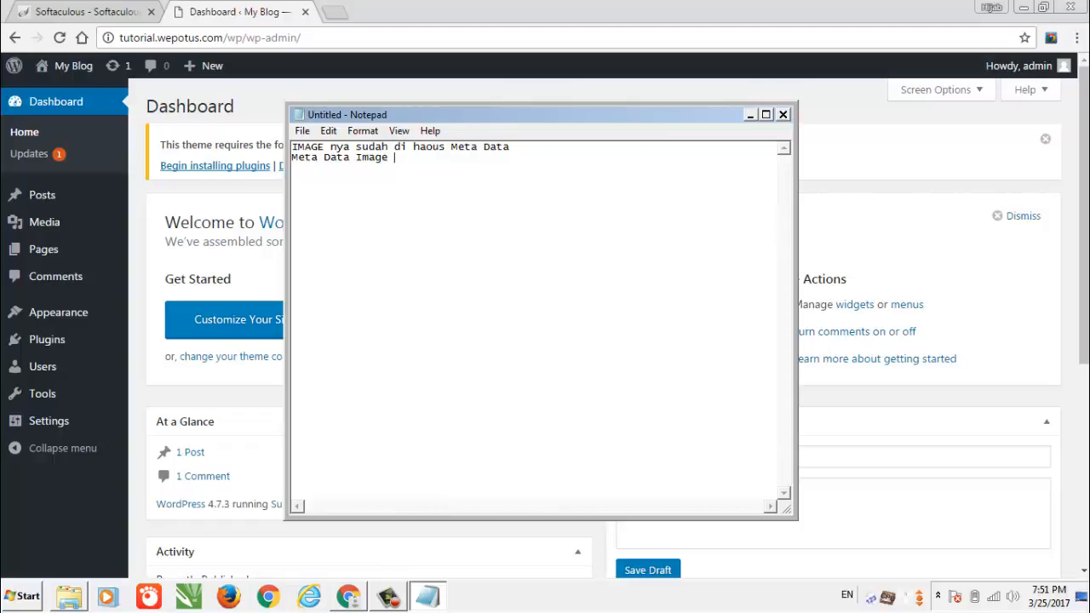
type("(Nama Image)")
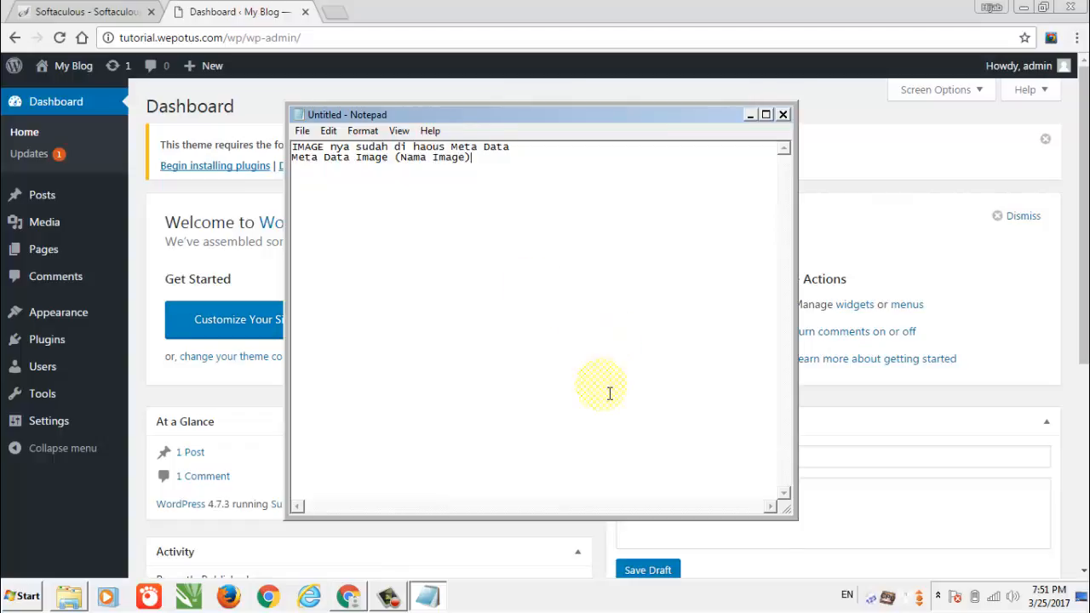
Check the image file names in the Pictures library, then return to the Notepad notes
left_click(72, 600)
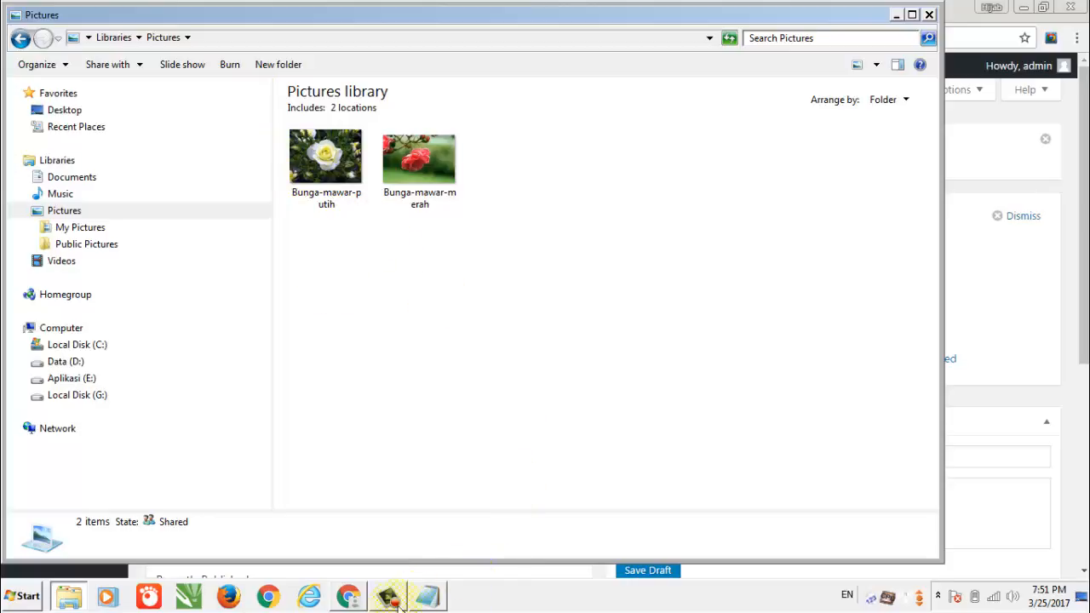
left_click(347, 598)
left_click(426, 596)
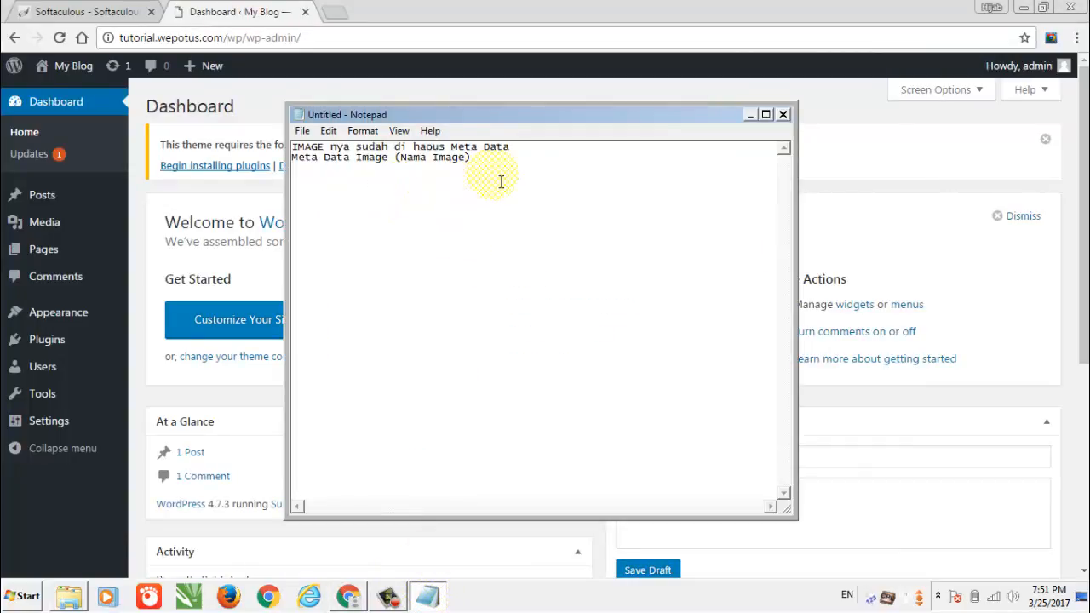
Add a third note line "KW ada di Meta Data (Nama Image, Deskripsi, Al+Tag)" and minimize the notes
key("Return")
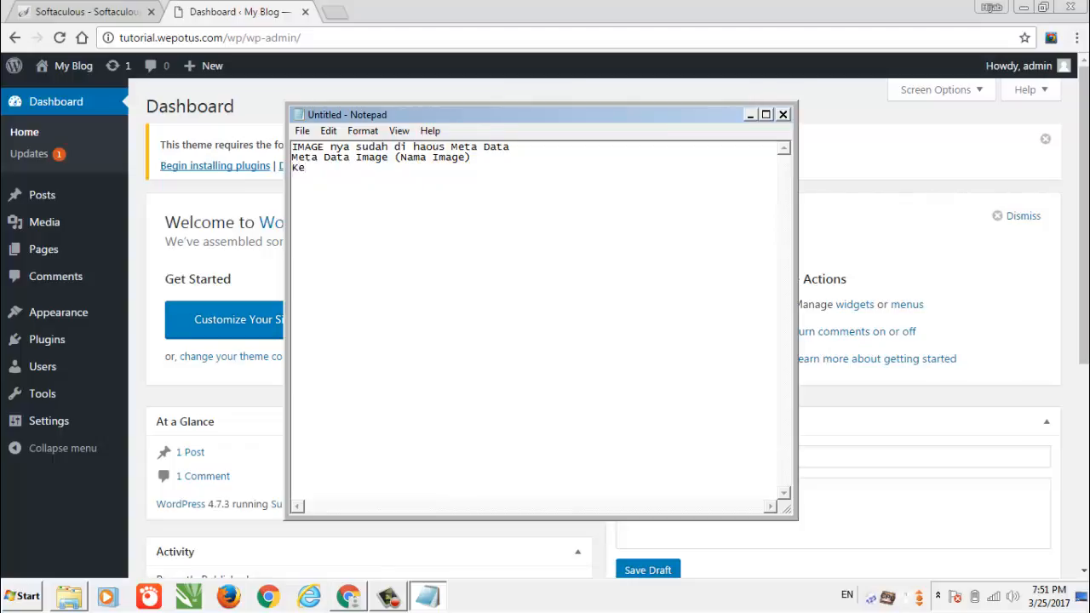
type("KW ada di Meta Data (")
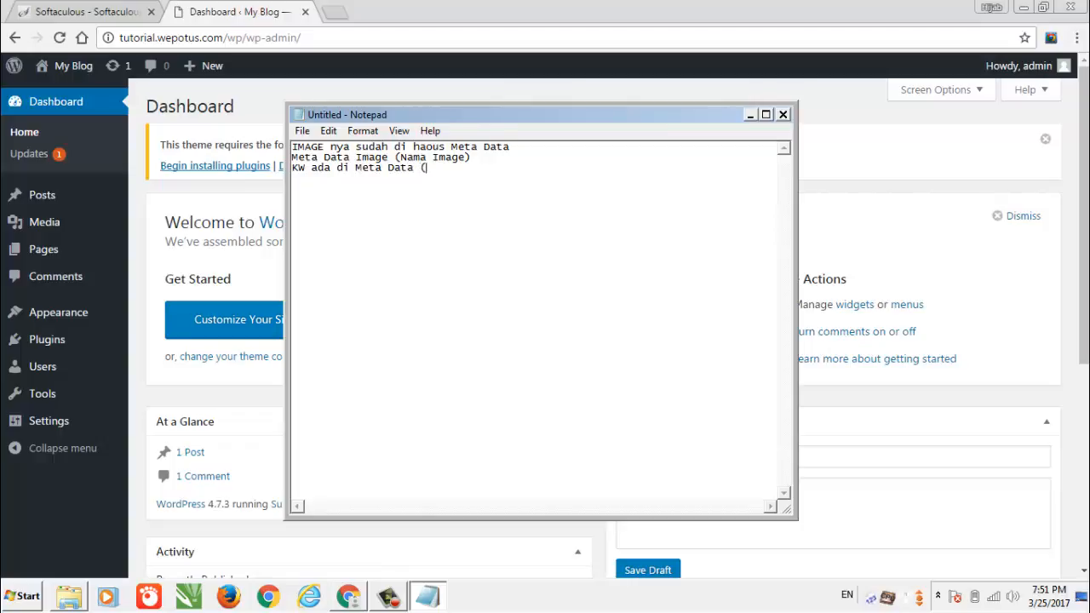
type("Nama Image, Di")
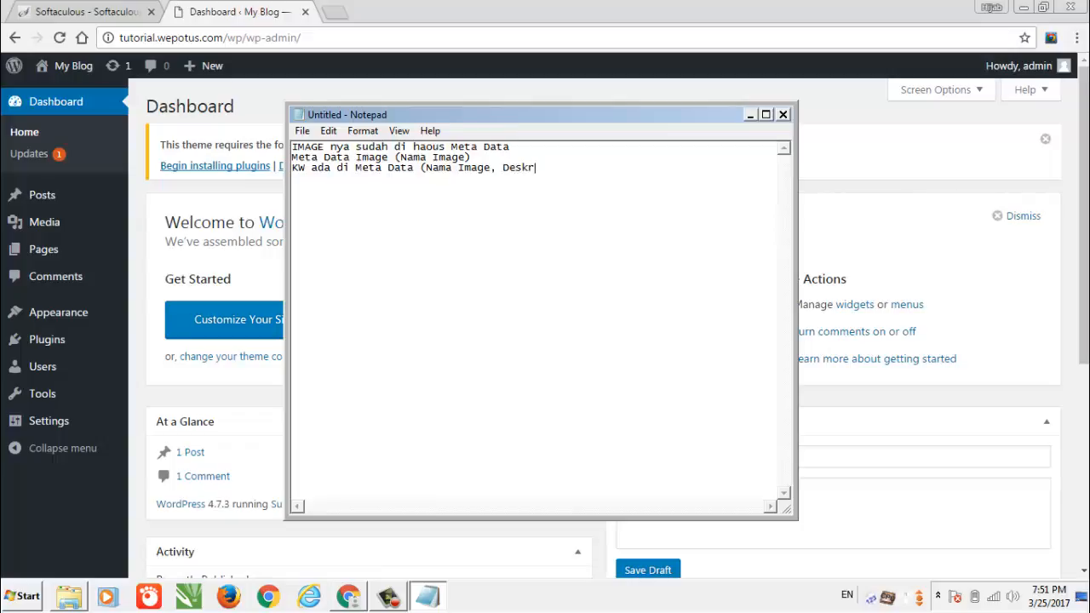
type("skripsi, Al+Tag")
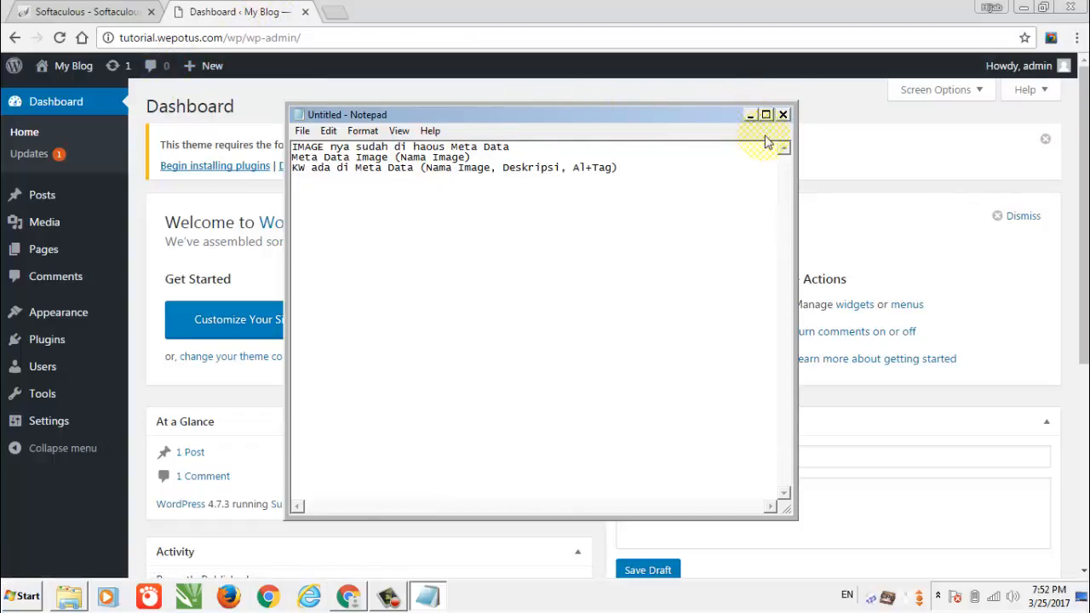
left_click(750, 114)
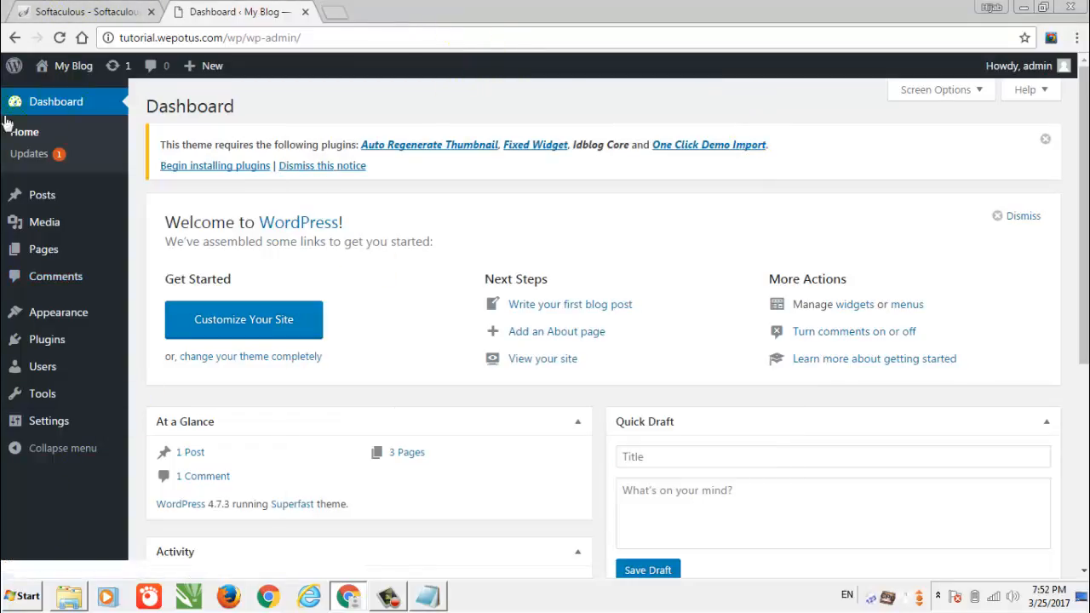
Start a new WordPress post and open its media insertion dialog, returning from the pop-up ad tab
mouse_move(85, 195)
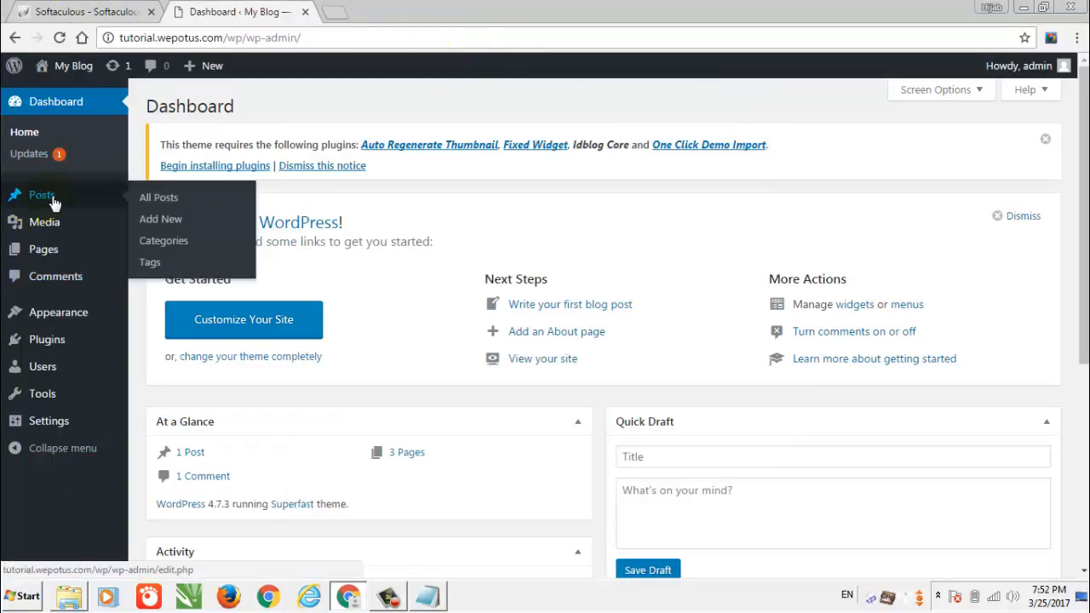
left_click(173, 223)
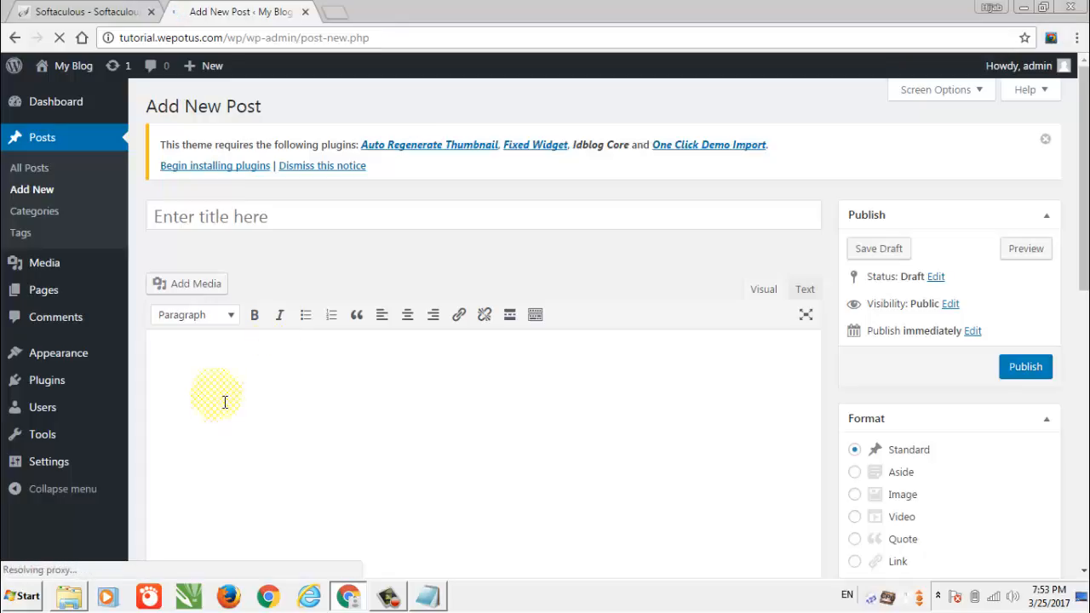
left_click(192, 286)
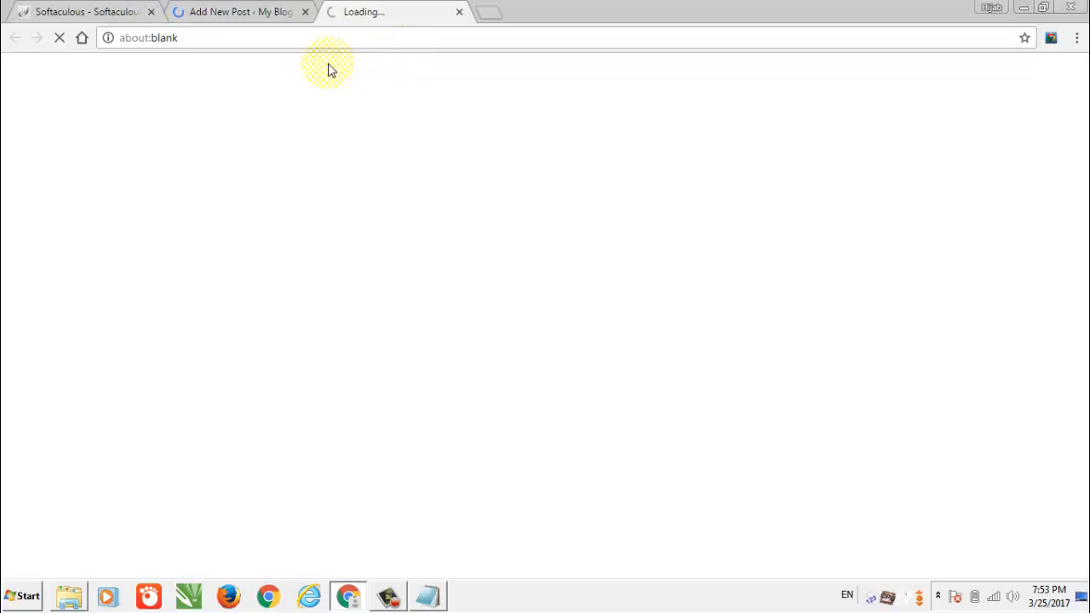
left_click(256, 11)
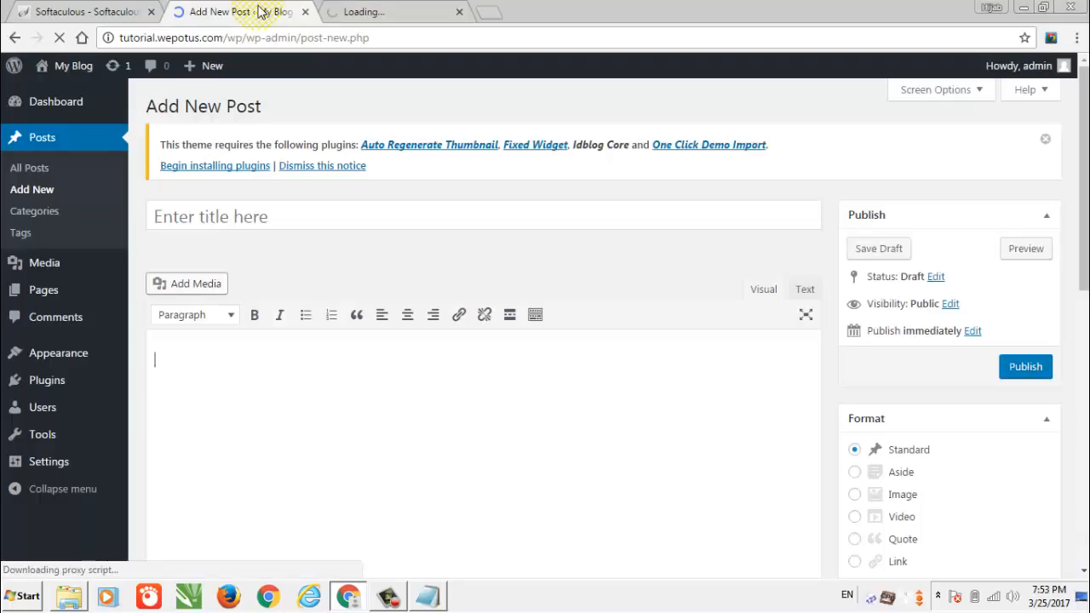
left_click(394, 9)
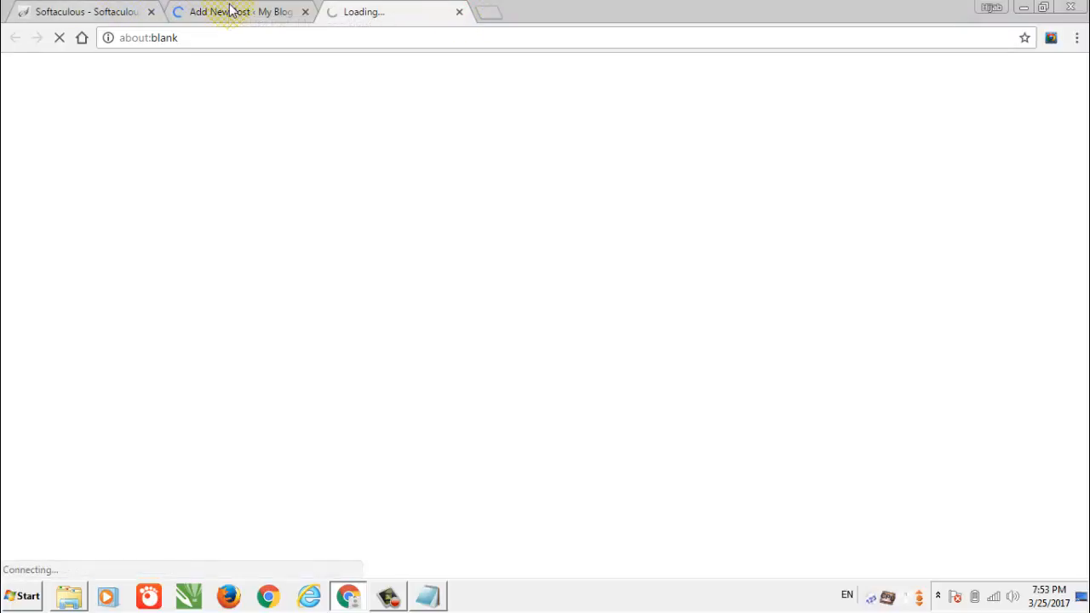
left_click(230, 8)
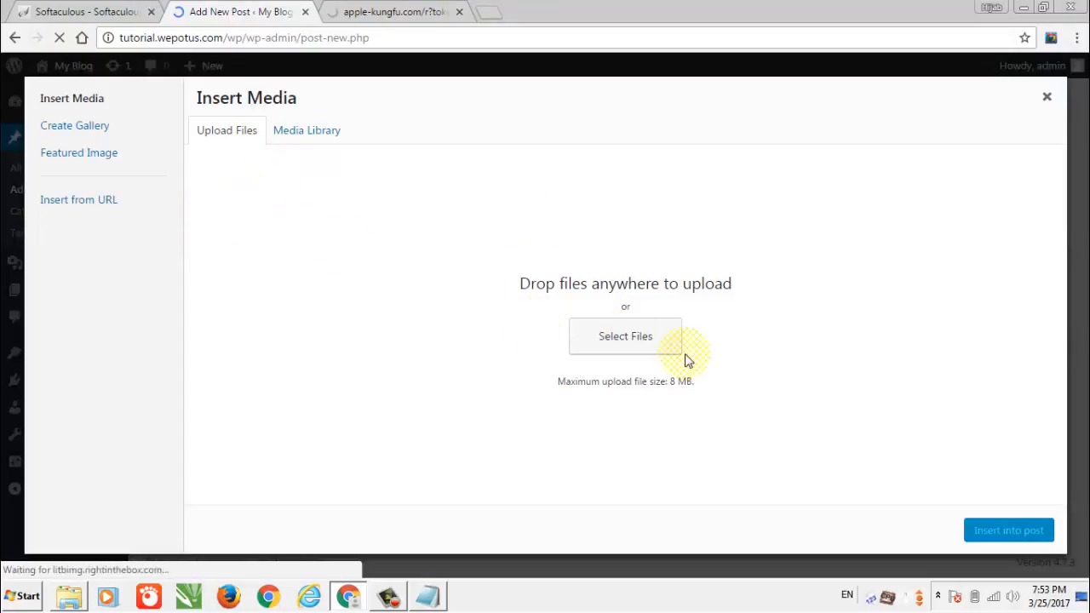
Upload the picture Bunga-mawar-putih from the Pictures library to the post's media
left_click(627, 336)
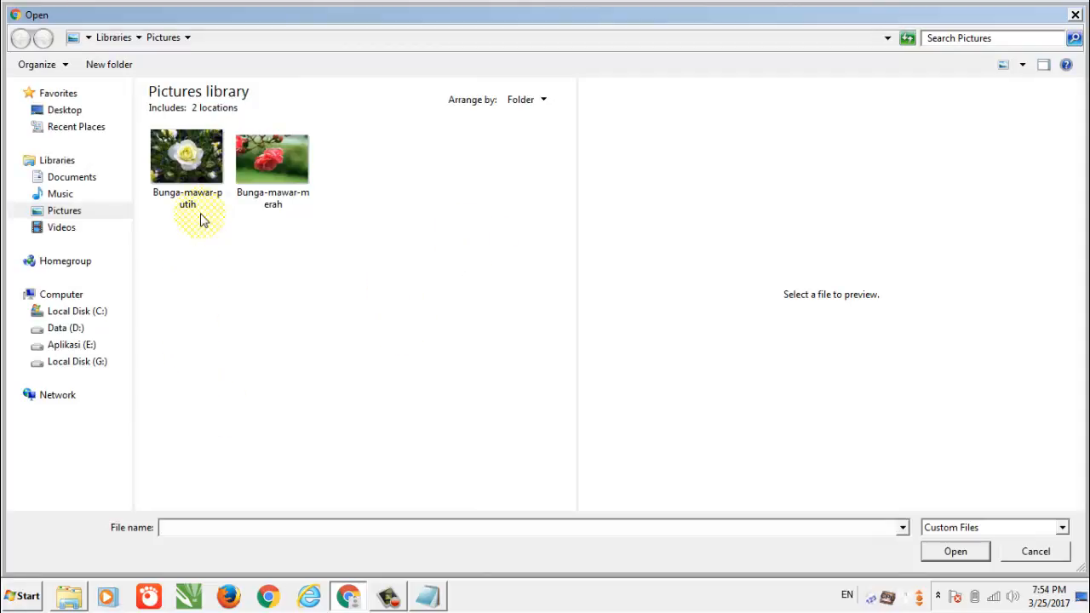
left_click(209, 160)
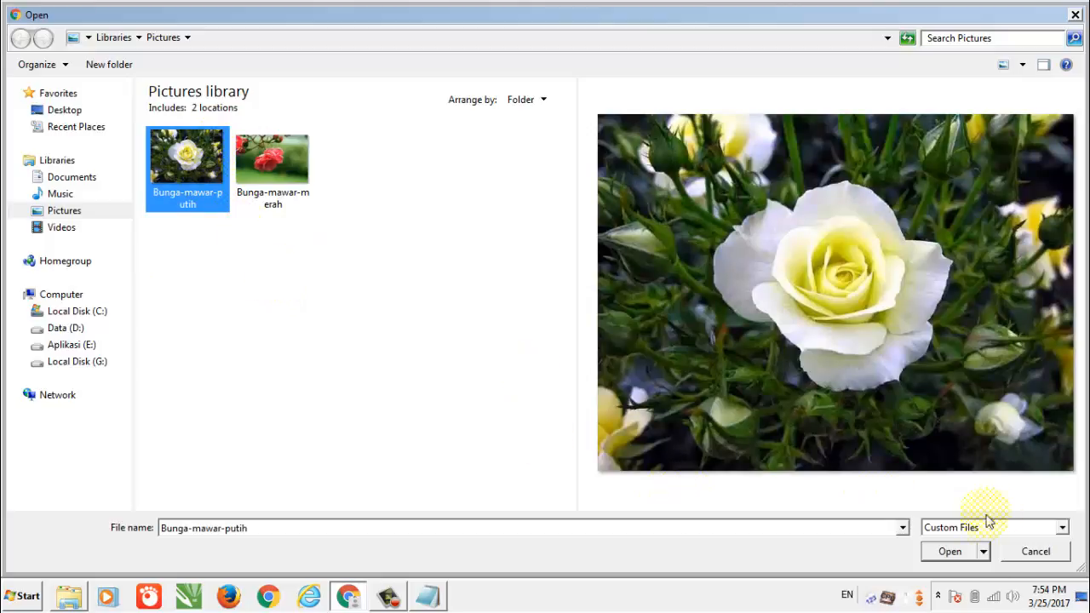
left_click(951, 550)
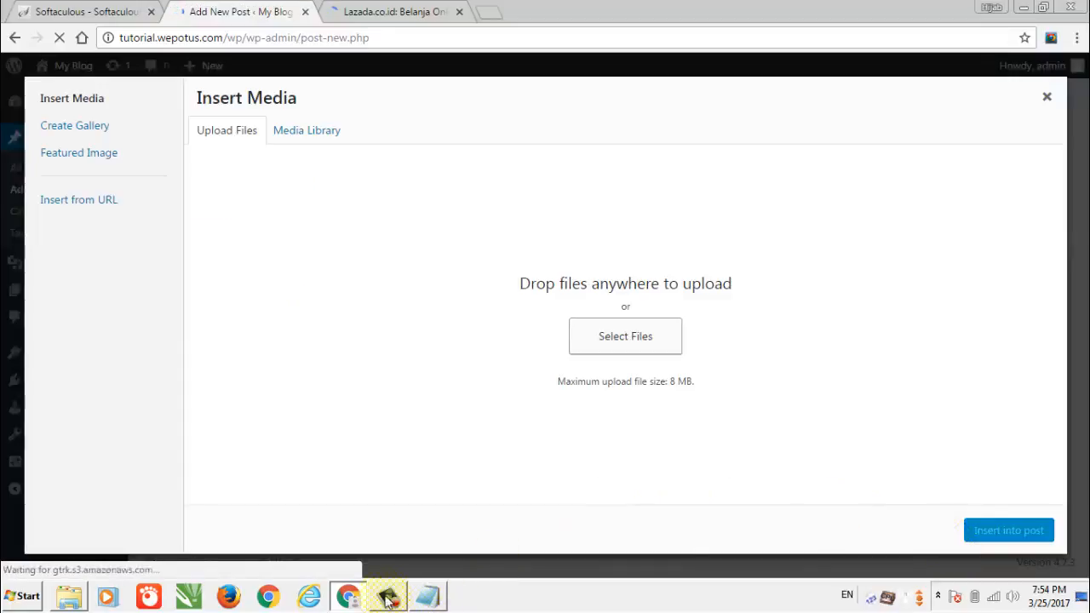
Review the image metadata notes in Notepad and return to the WordPress upload
left_click(426, 596)
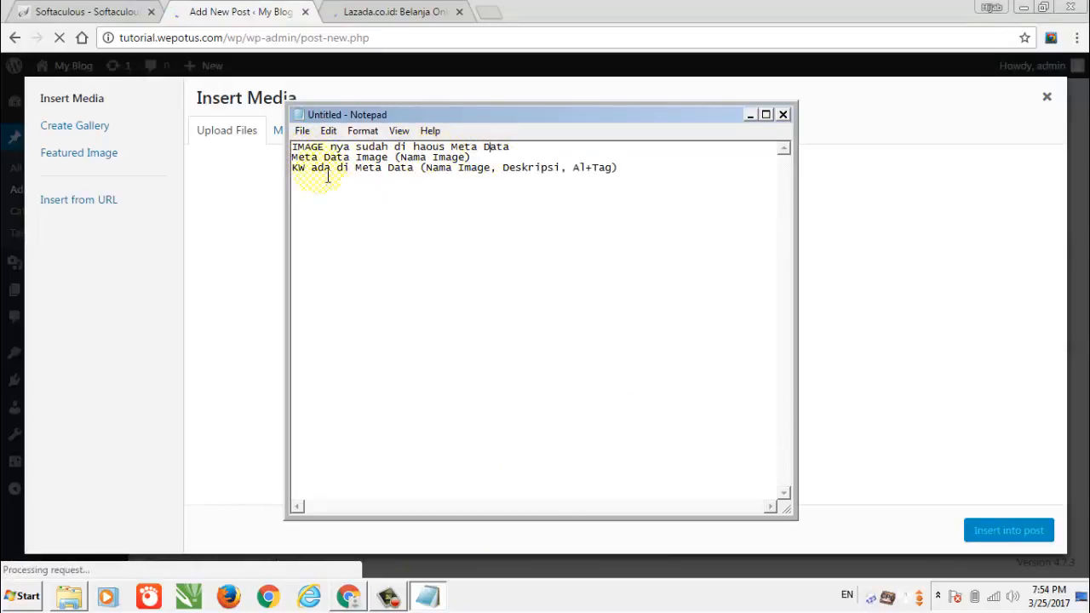
left_click_drag(434, 169, 496, 161)
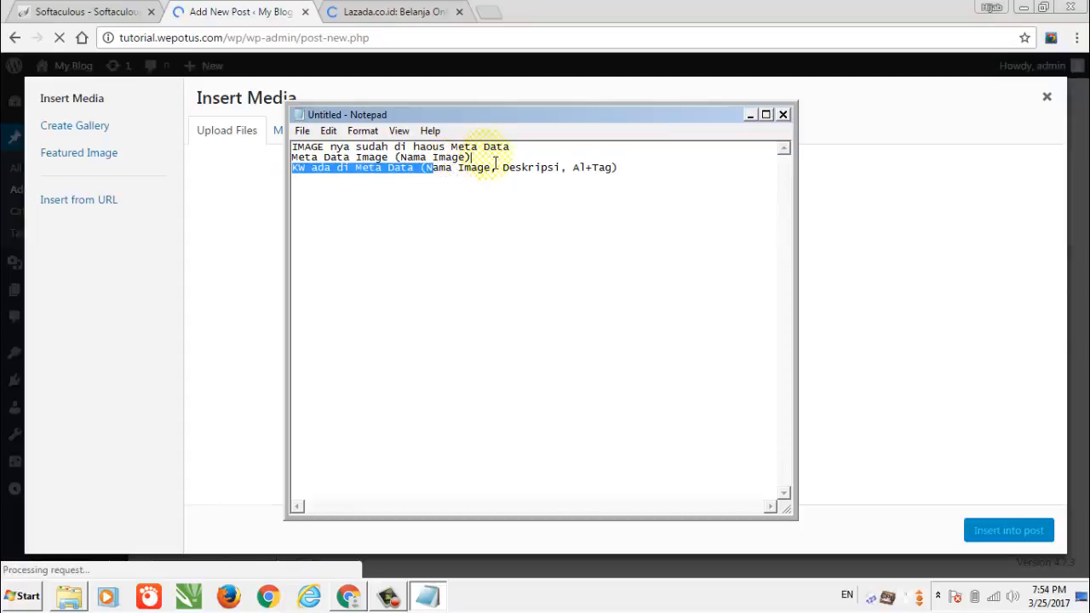
left_click(497, 162)
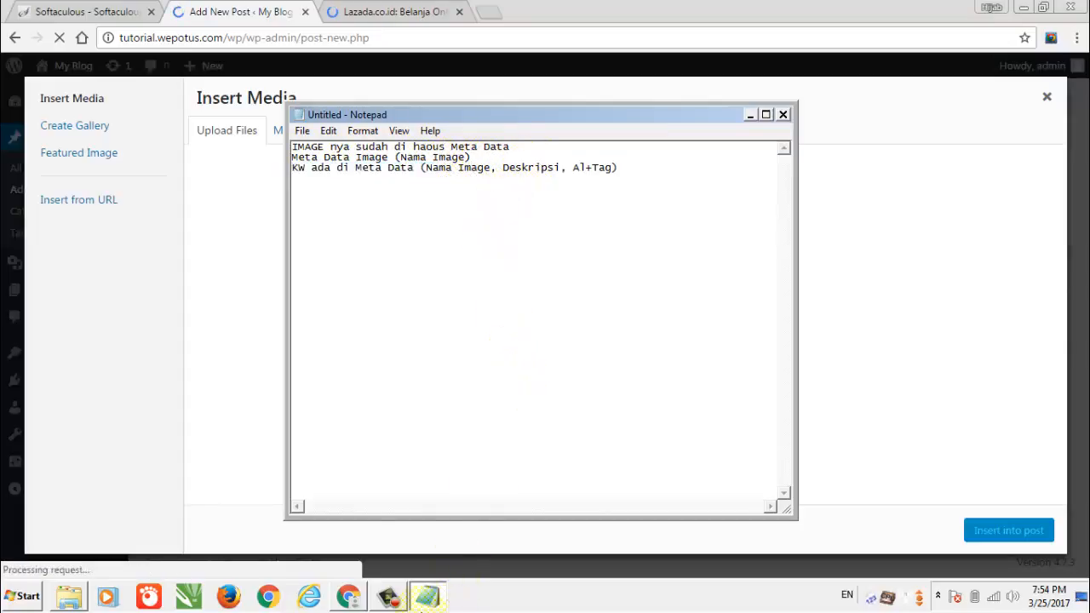
left_click(256, 392)
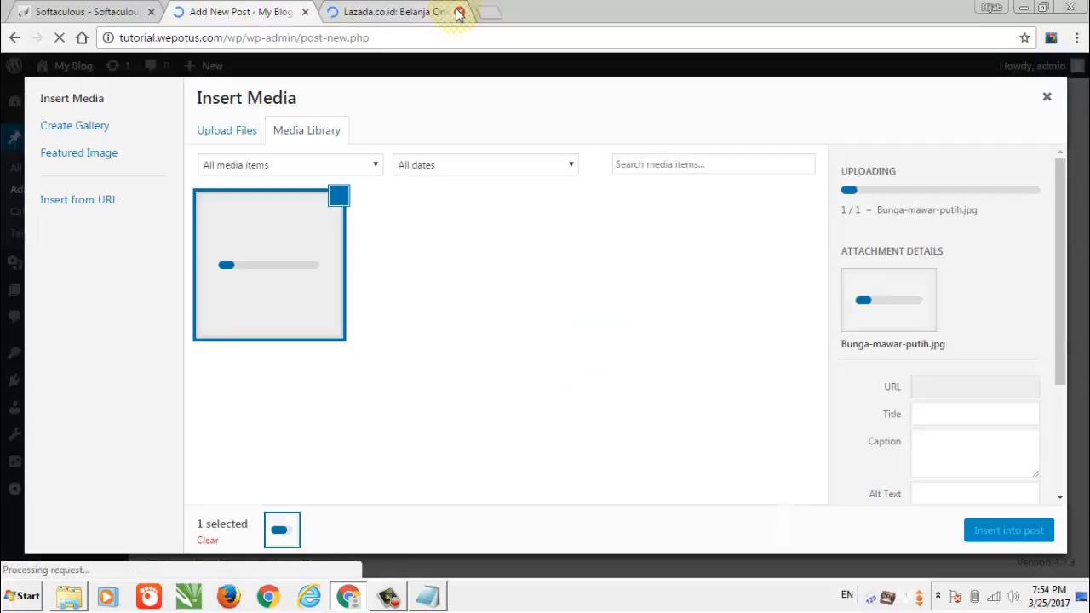
Close the Lazada ad tab and the Softaculous tab, keeping the new post open
left_click(459, 12)
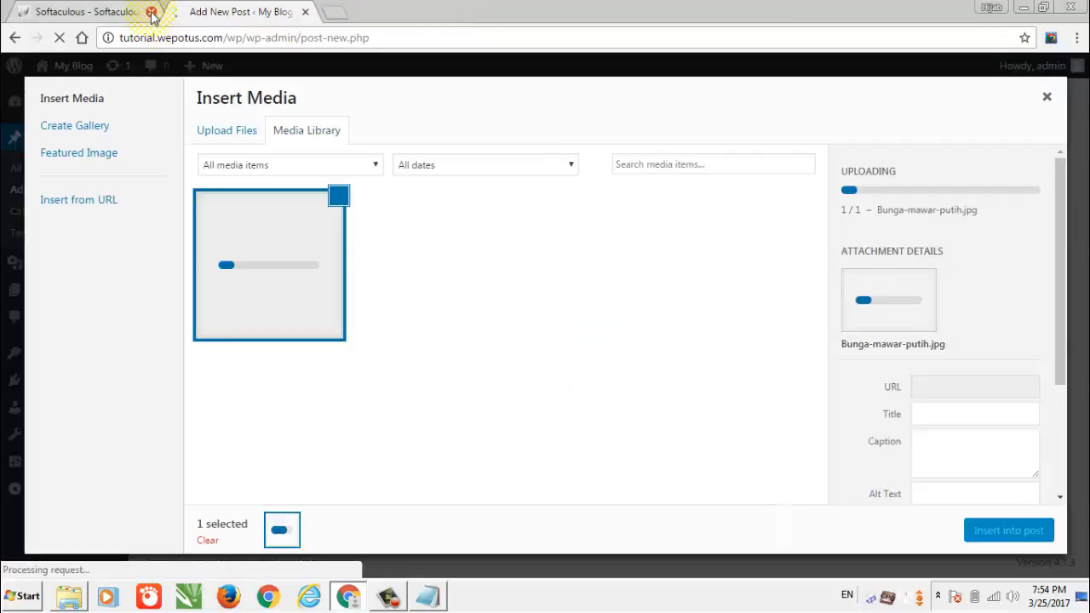
left_click(152, 12)
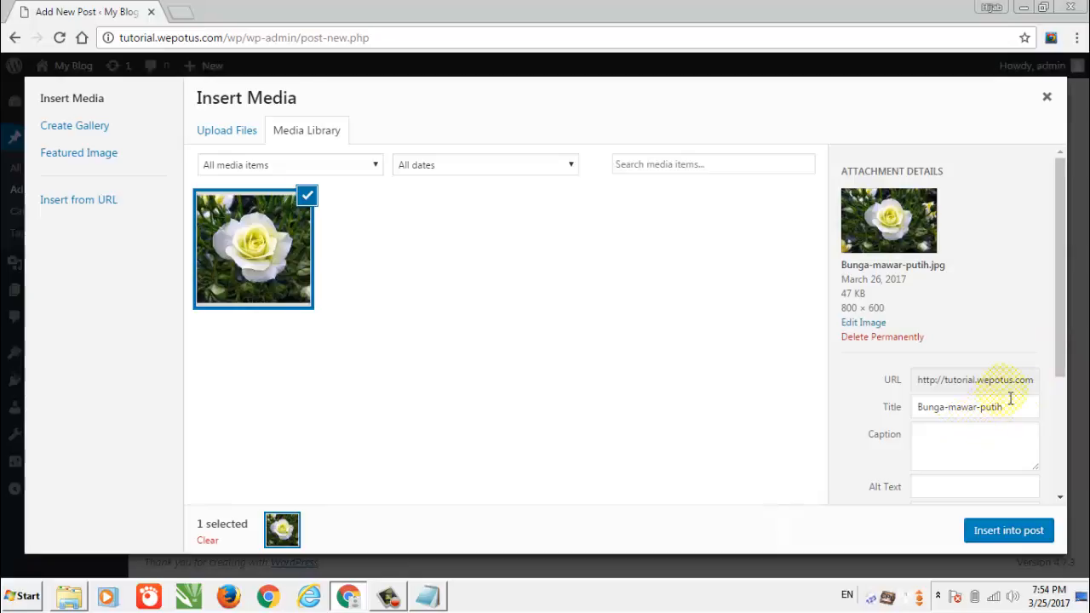
Set the white rose image's alt text to "Bunga mawar putih" and copy that text
left_click_drag(1061, 294, 1065, 434)
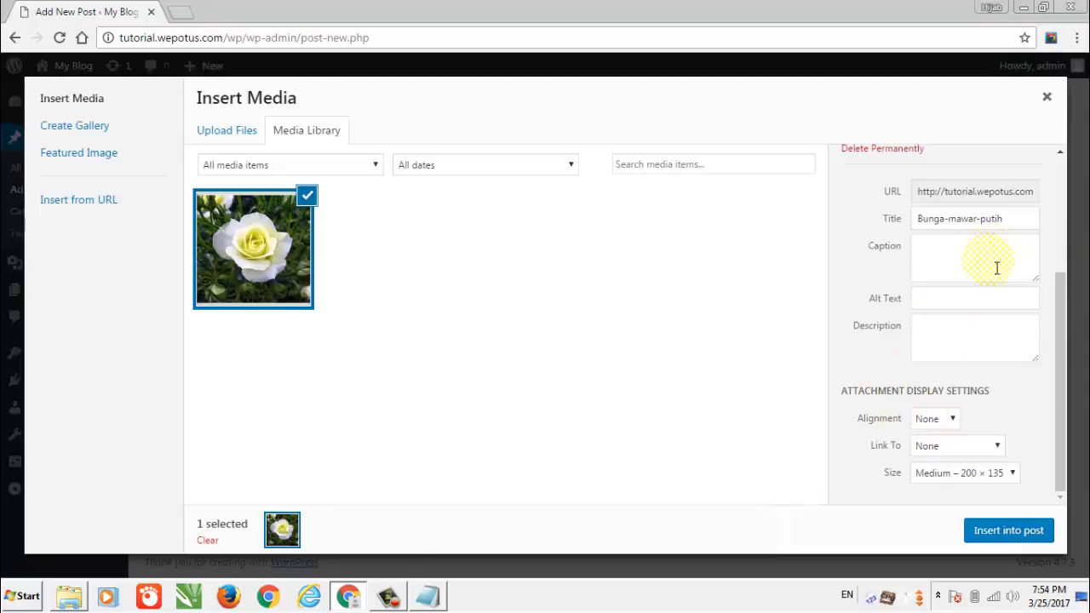
left_click(947, 340)
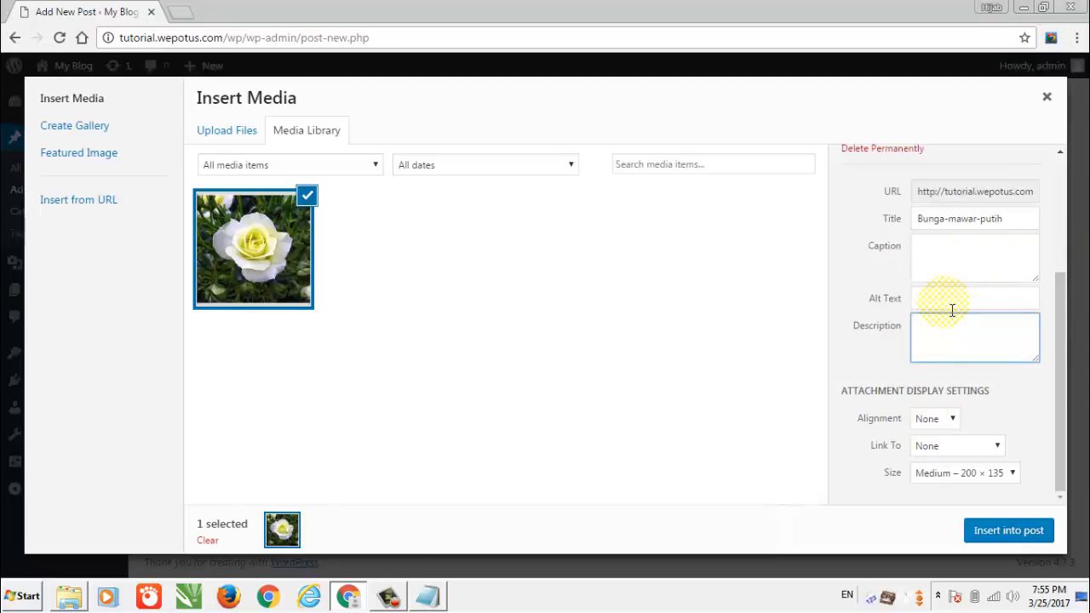
left_click(952, 300)
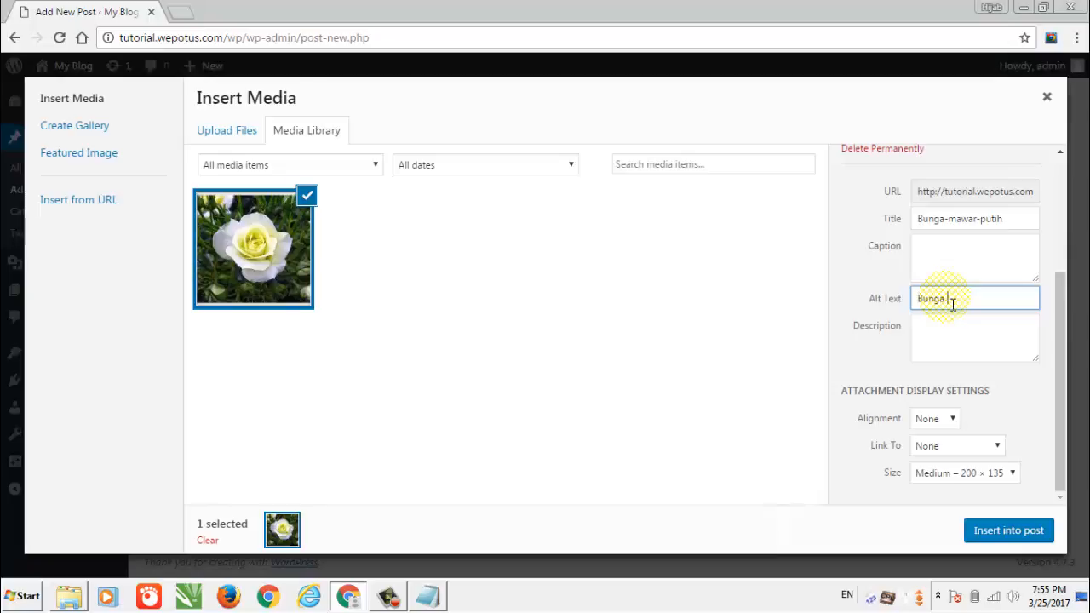
type("awar putih")
key("ctrl+a")
key("ctrl+c")
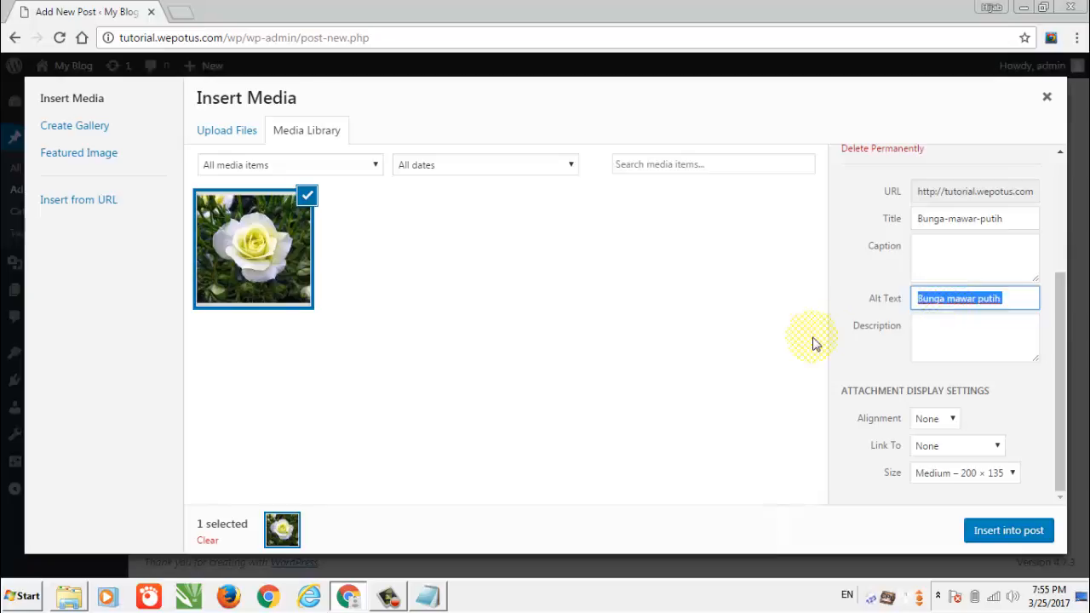
Fill the rose image's description with the copied text "Bunga mawar putih" and set its display size to Full Size – 800 × 600
left_click(952, 329)
key("ctrl+v")
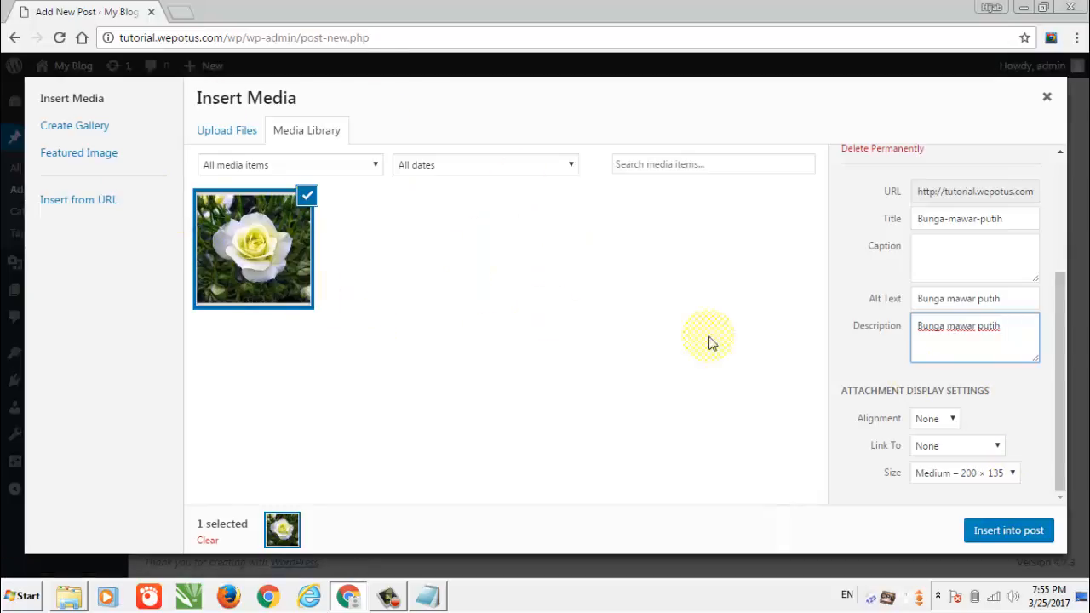
left_click(1012, 474)
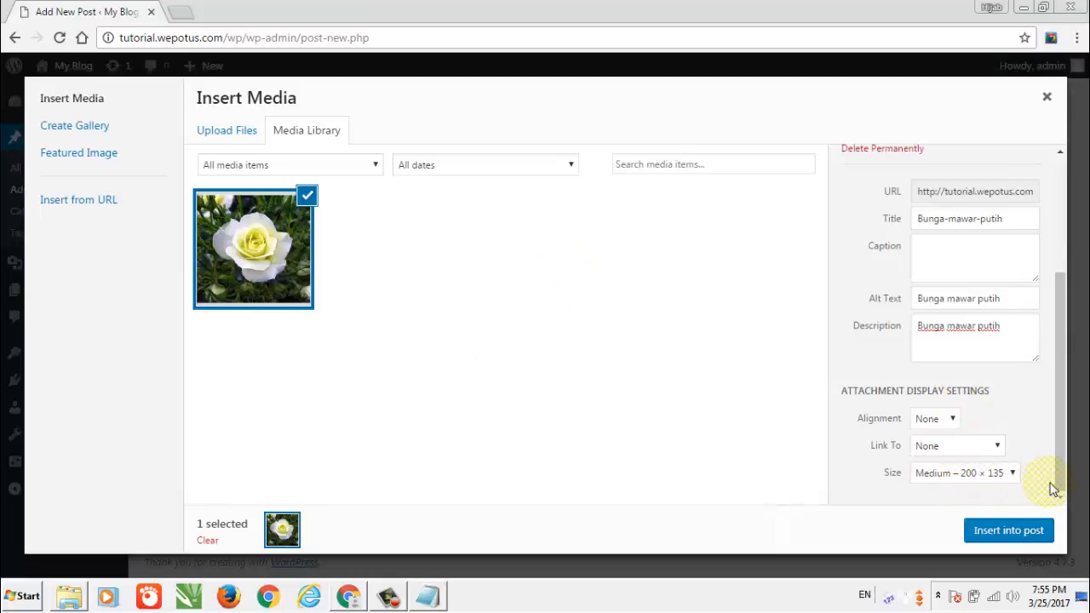
left_click(1009, 472)
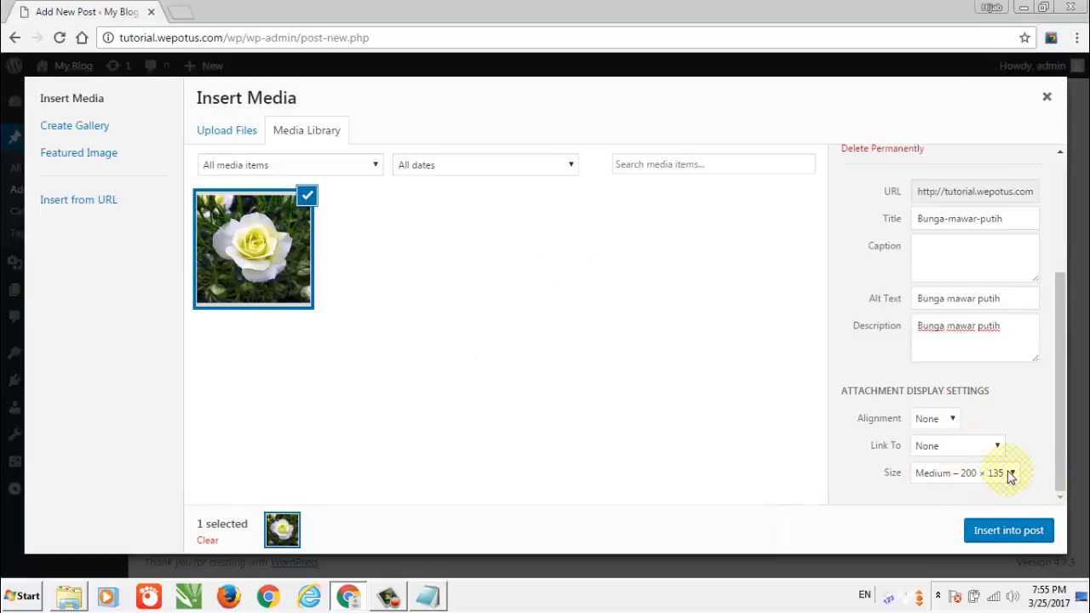
left_click(1010, 473)
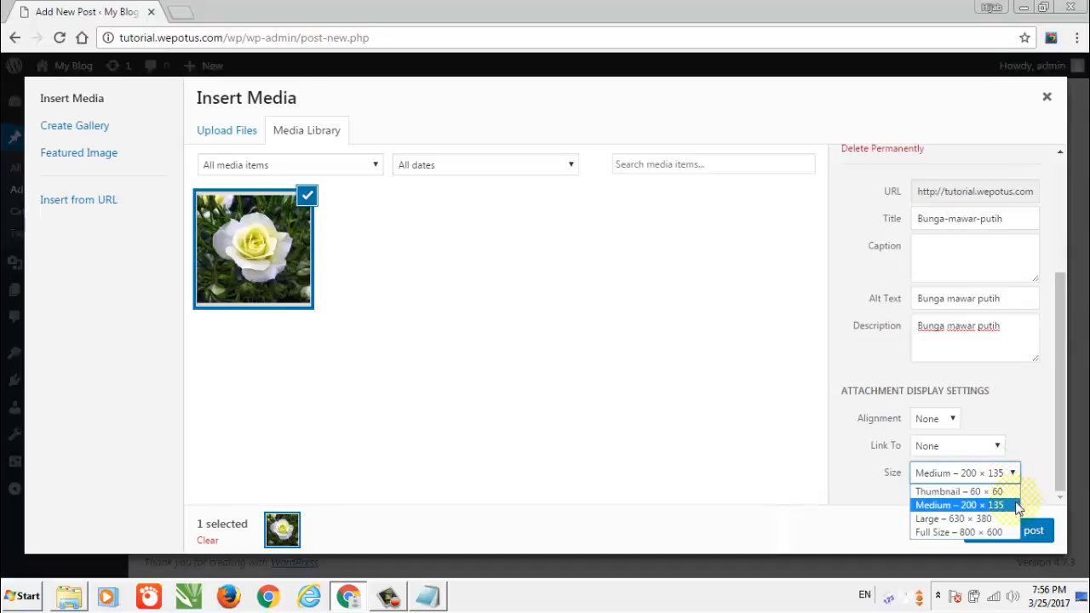
left_click(975, 532)
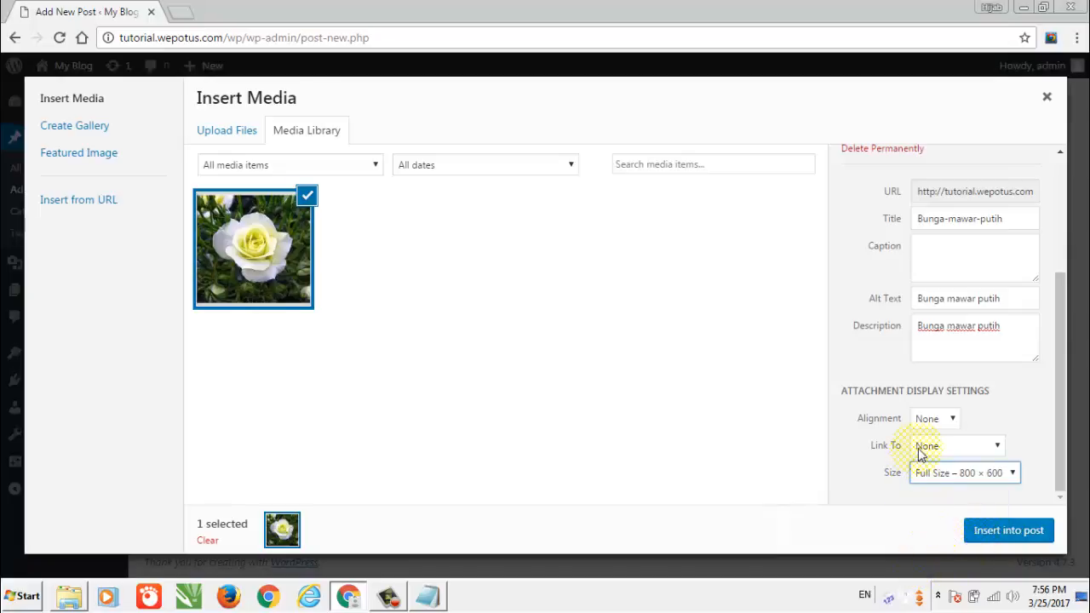
Set the rose image's alignment to Center, leave its link set to None, and insert it into the post
left_click(949, 426)
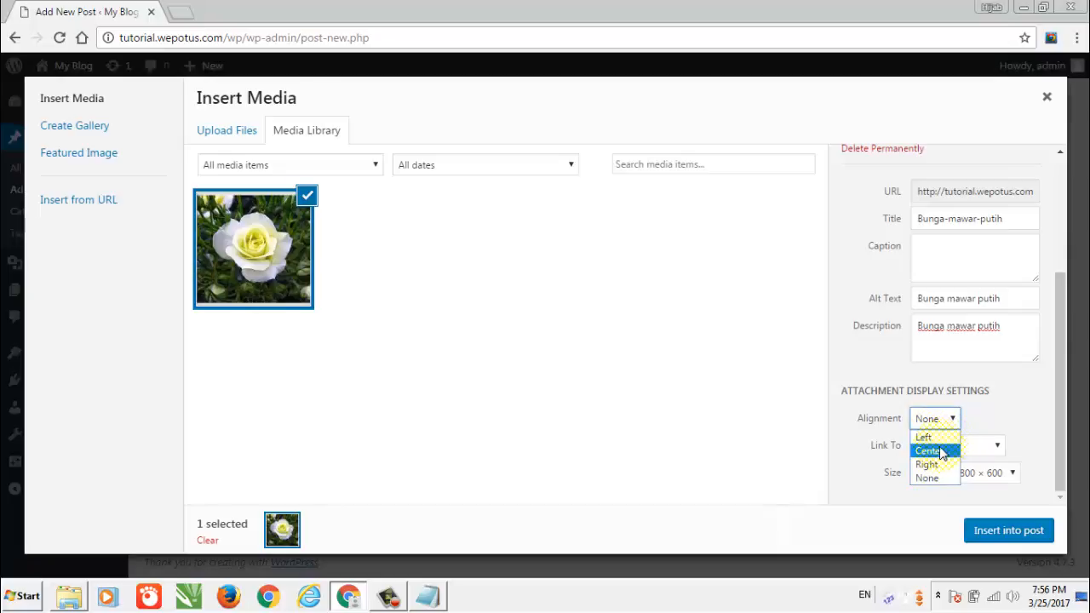
left_click(941, 454)
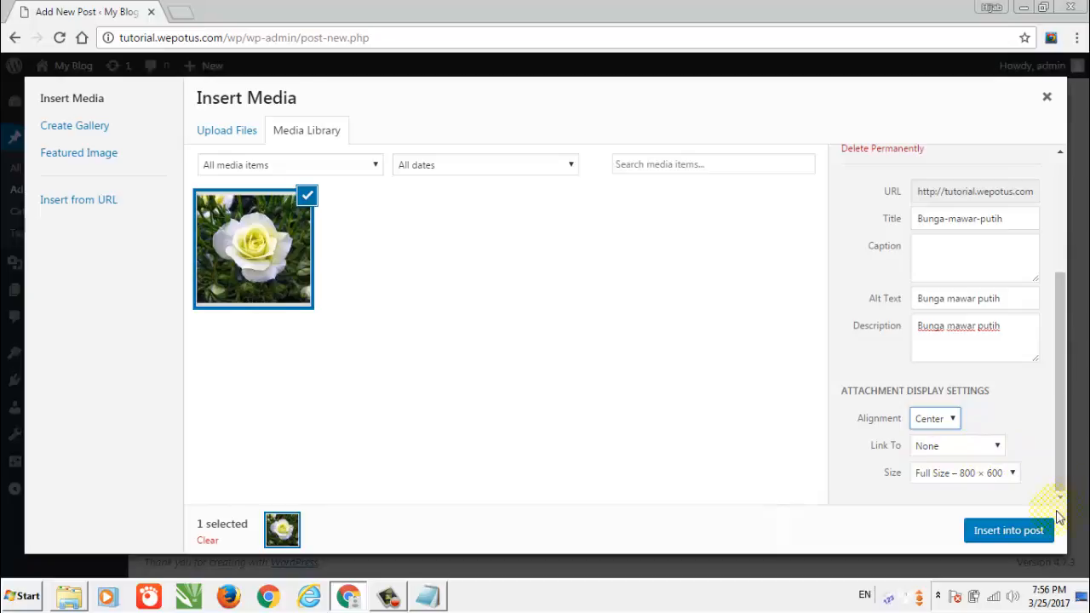
left_click(998, 448)
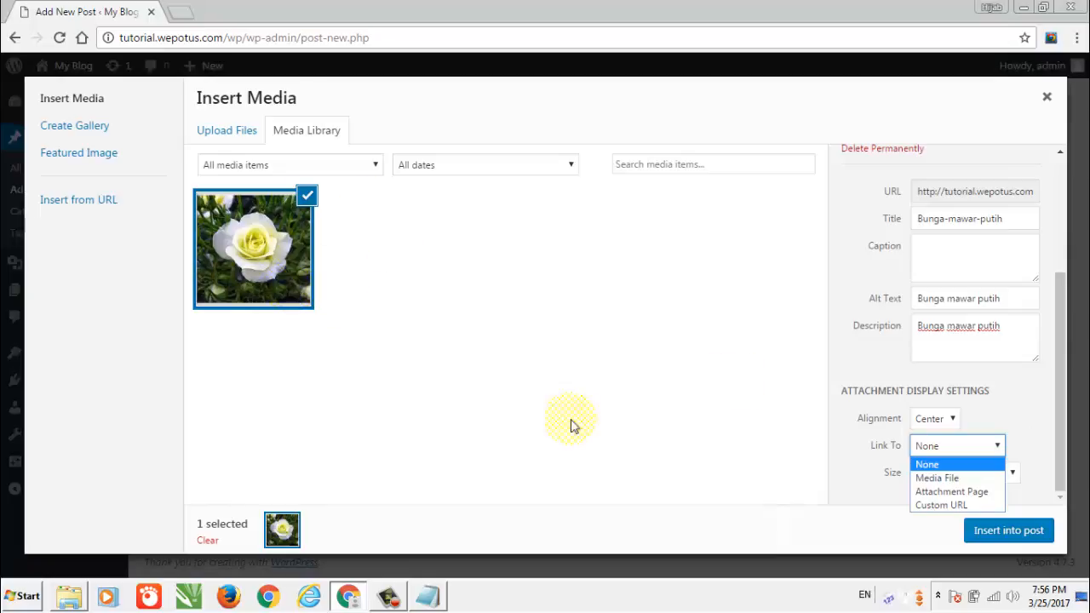
left_click(1053, 404)
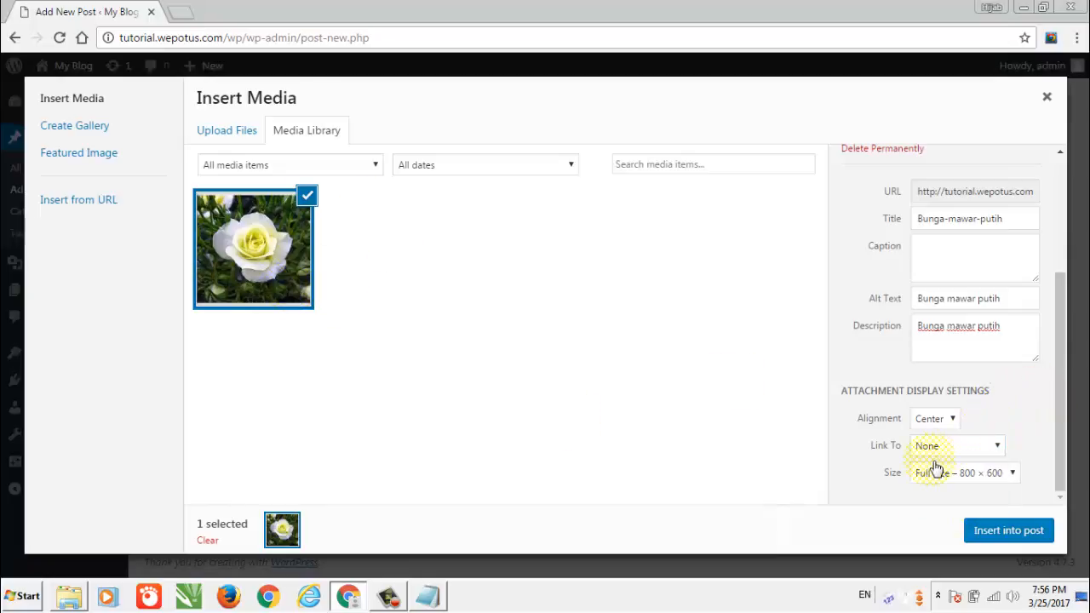
left_click(998, 542)
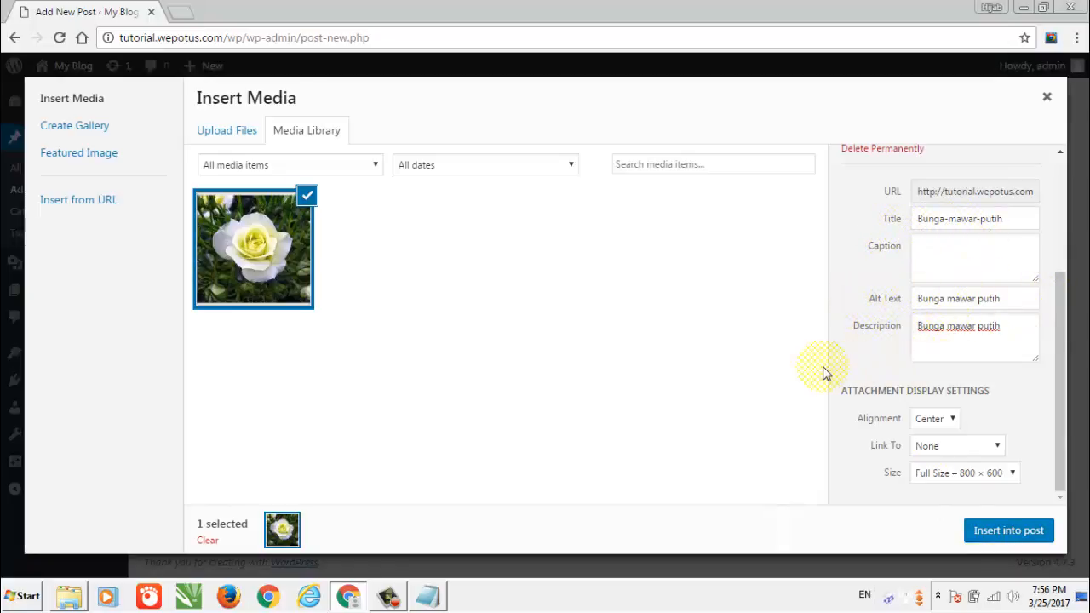
left_click(1030, 533)
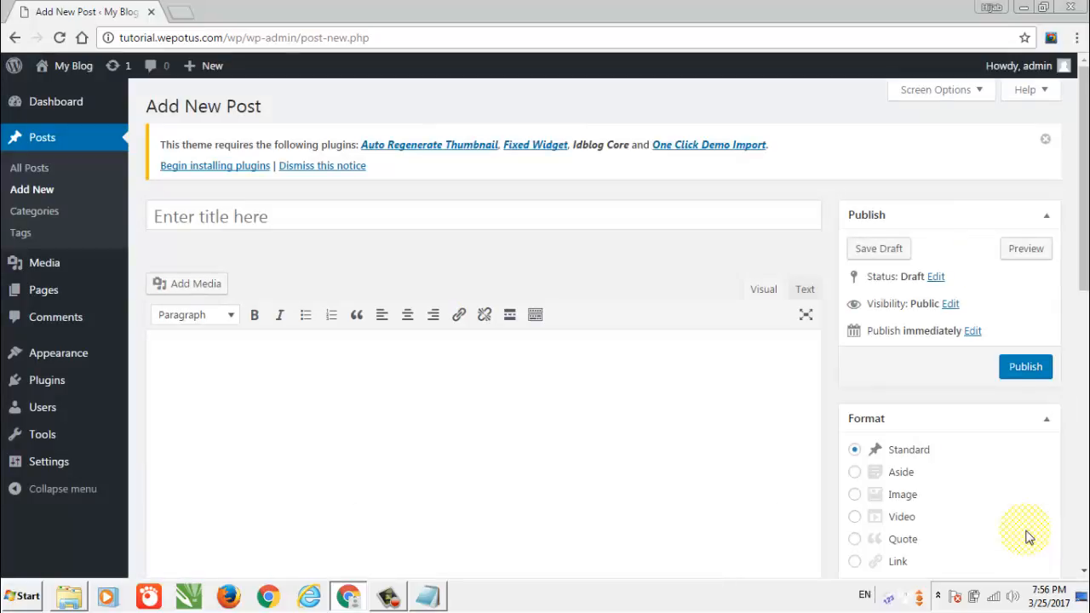
left_click(514, 357)
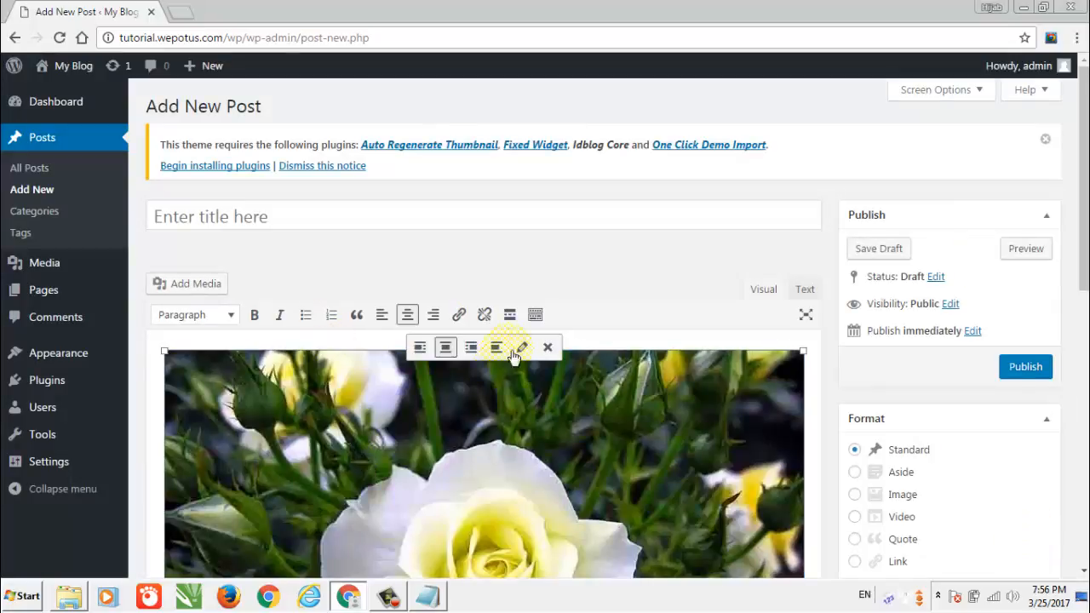
Enter "Bunga Mawar Putih Yang Sangat Indah" as the post title
left_click(238, 223)
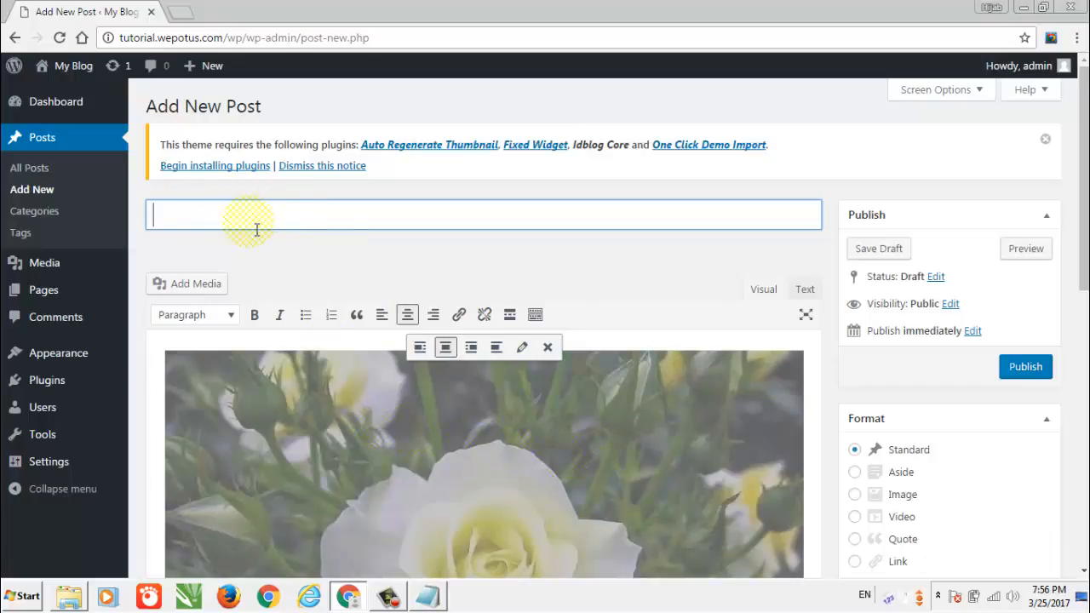
left_click(471, 175)
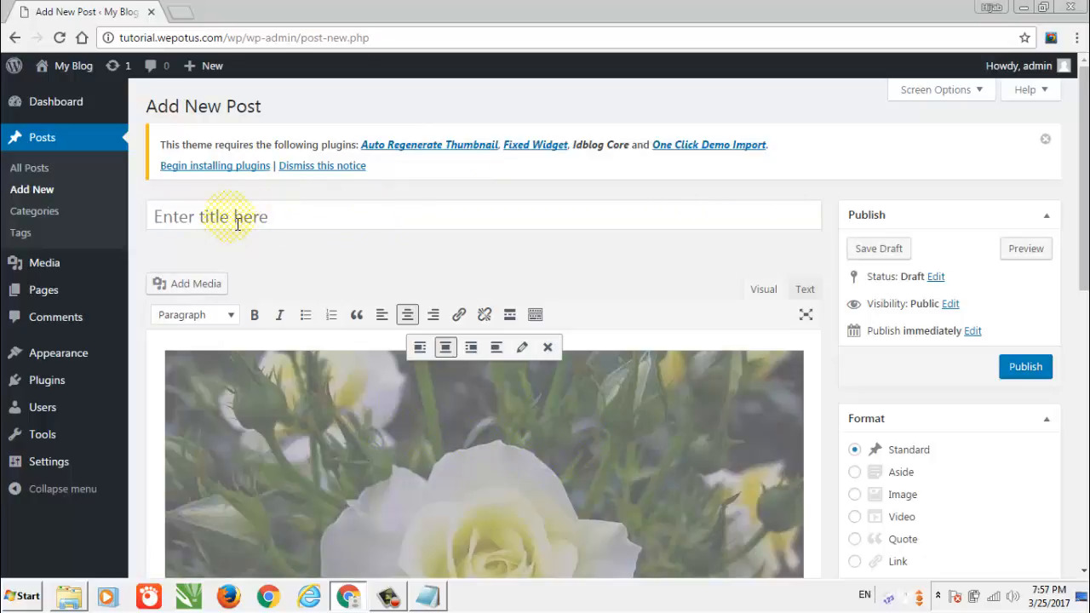
left_click(329, 222)
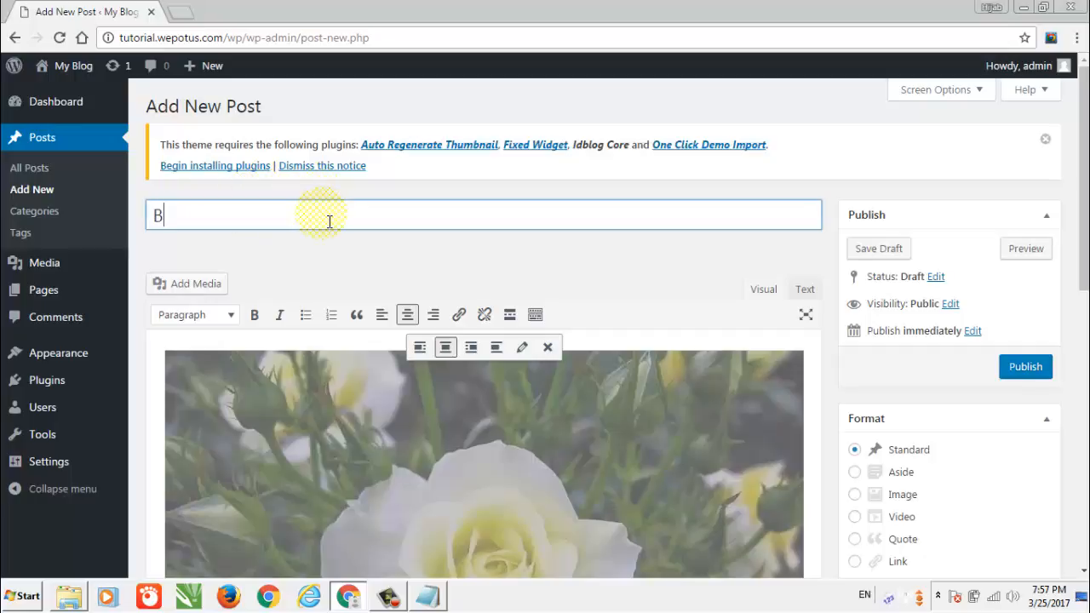
type("Bunga Mawar Pu")
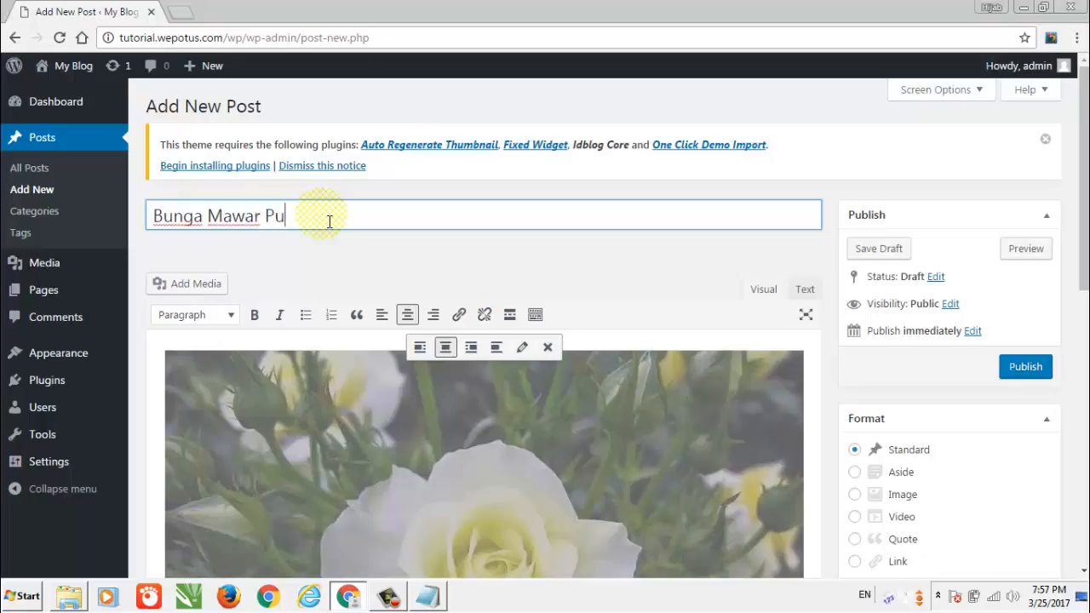
type("tih Yang")
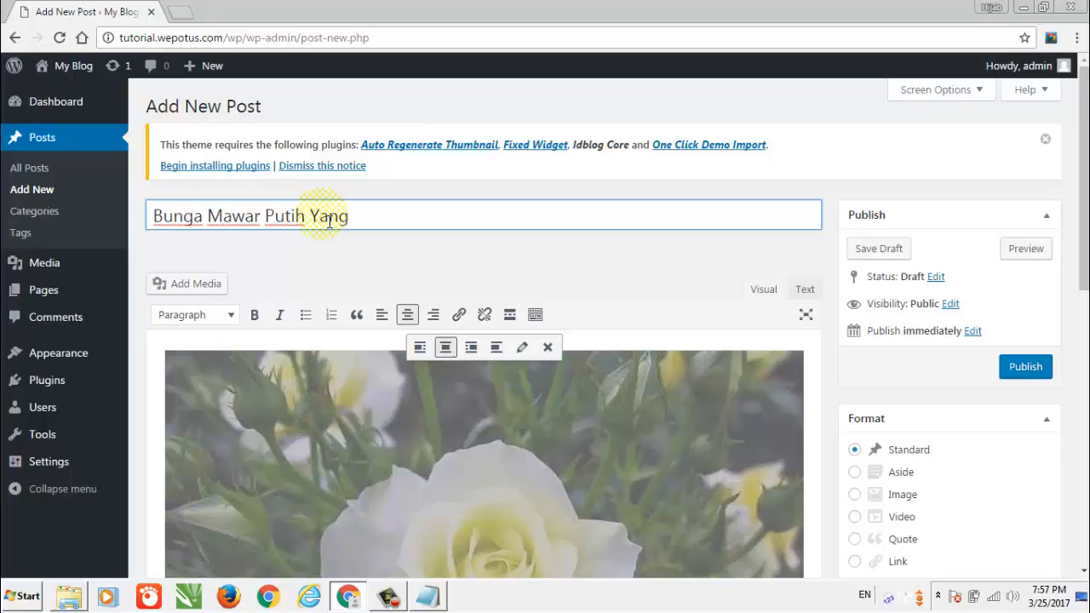
type(" Sangat Indah")
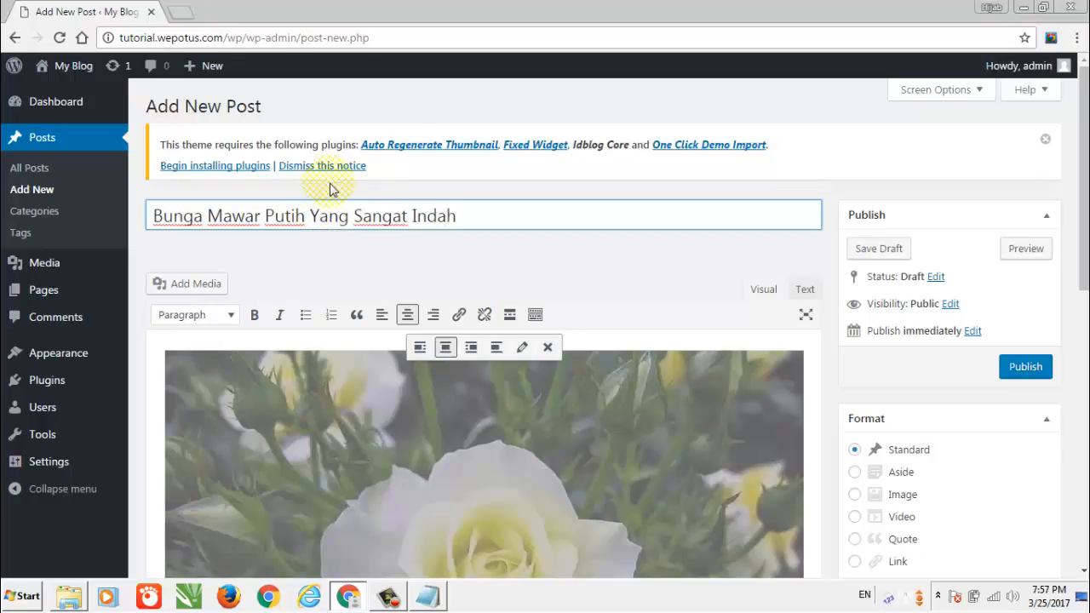
Highlight the keyword "Bunga Mawar Putih" and the trailing words in the post title, and check the permalink slug without changing it
left_click(304, 217)
left_click(147, 209, "shift")
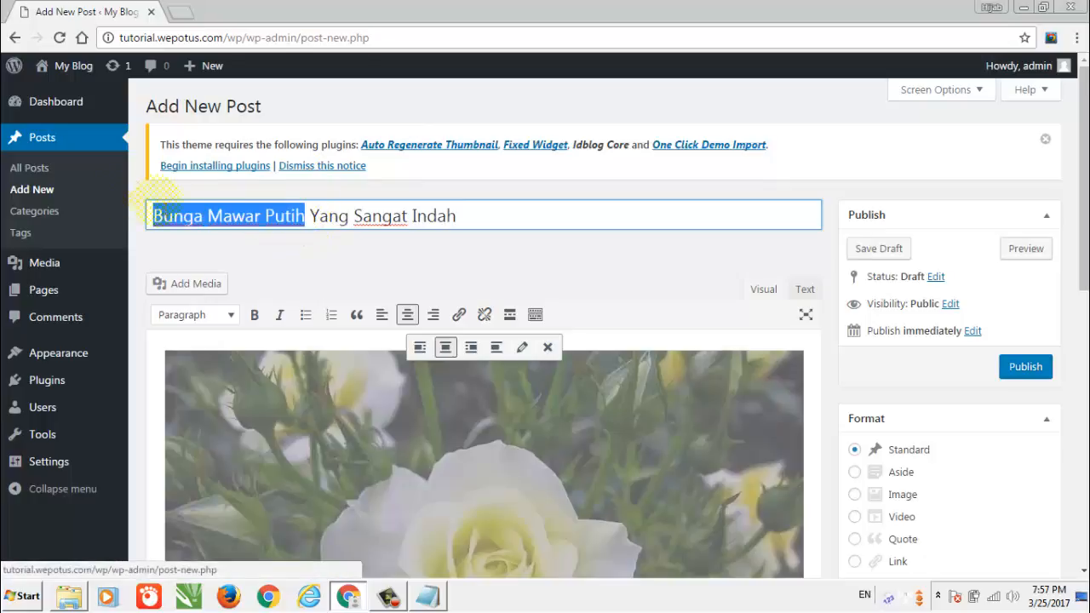
left_click(501, 218)
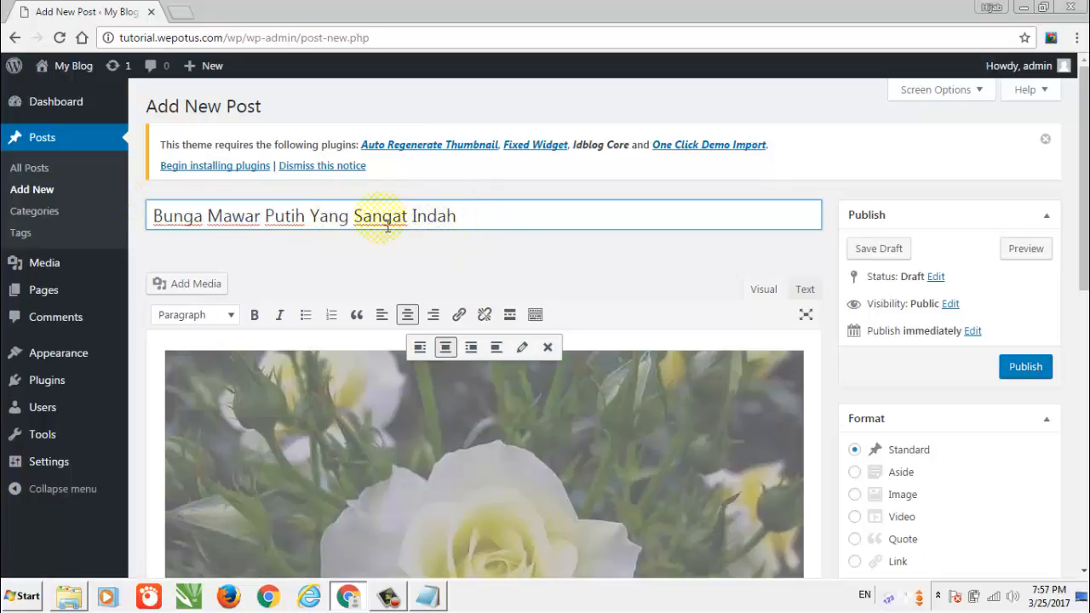
left_click_drag(485, 219, 236, 178)
left_click(536, 191)
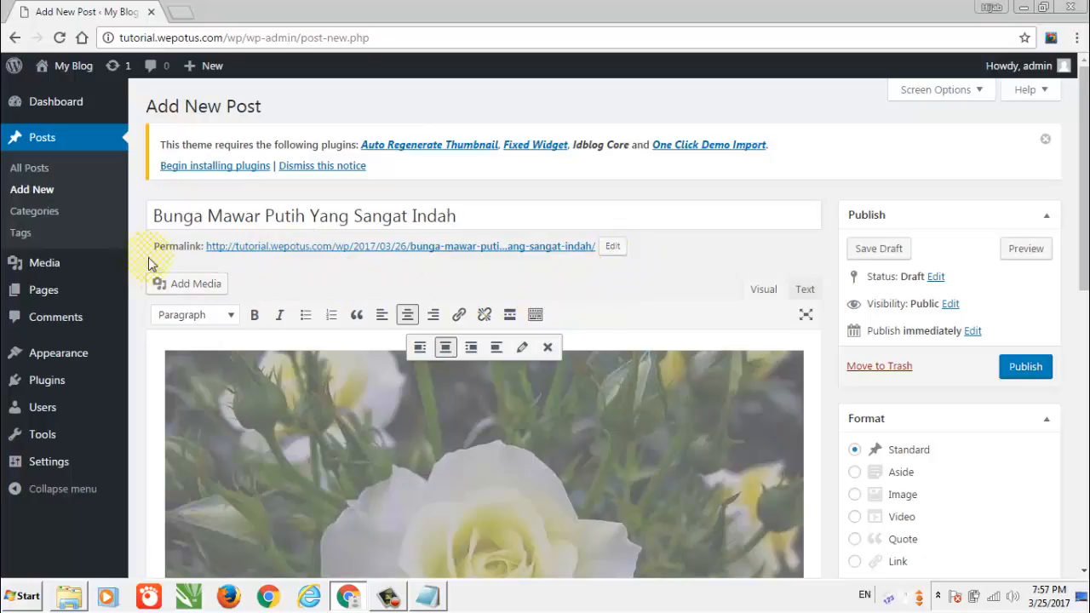
left_click(613, 249)
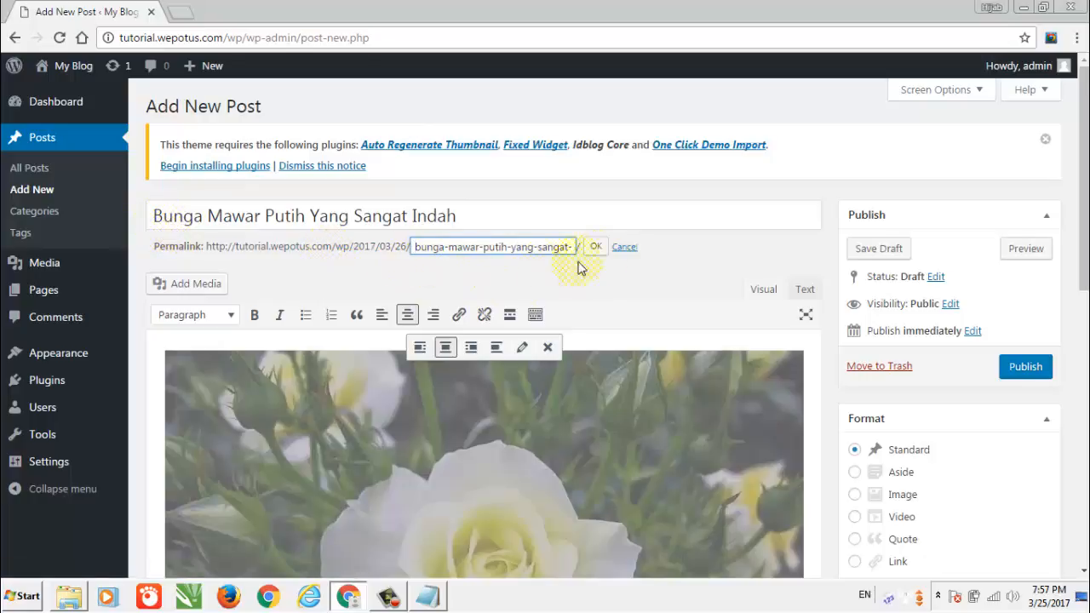
left_click(599, 249)
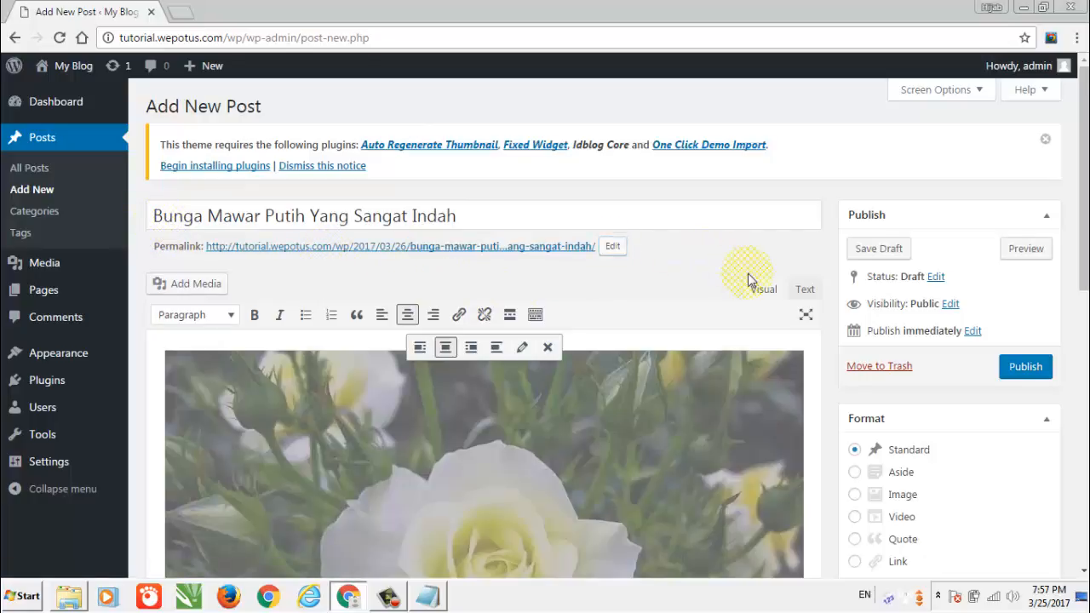
Place the text cursor in the empty area beneath the rose image in the post body
scroll(567, 260, "down", 2)
scroll(594, 410, "down", 5)
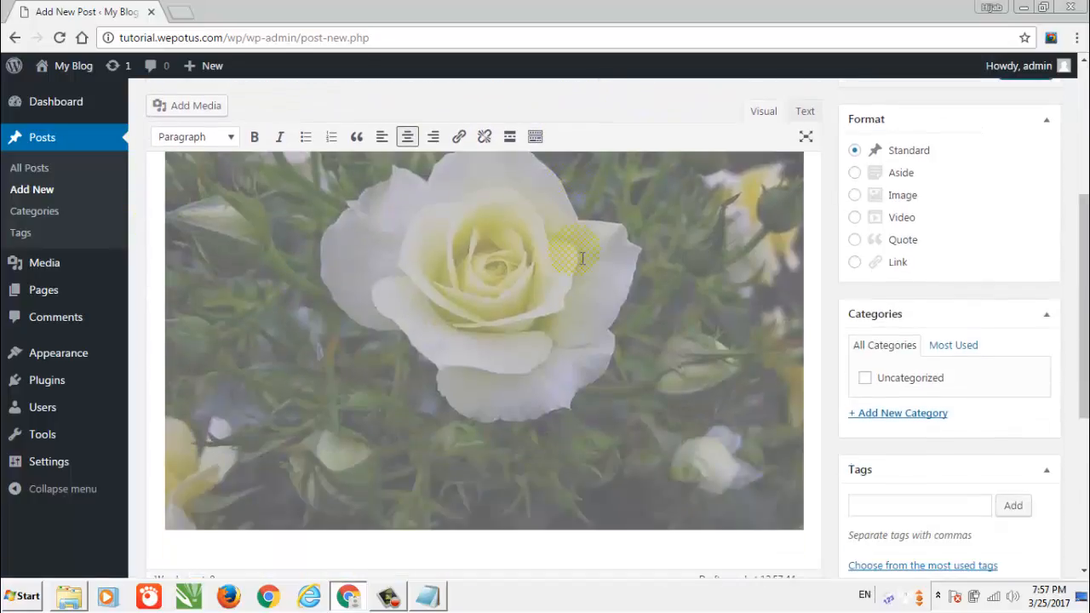
scroll(594, 410, "down", 1)
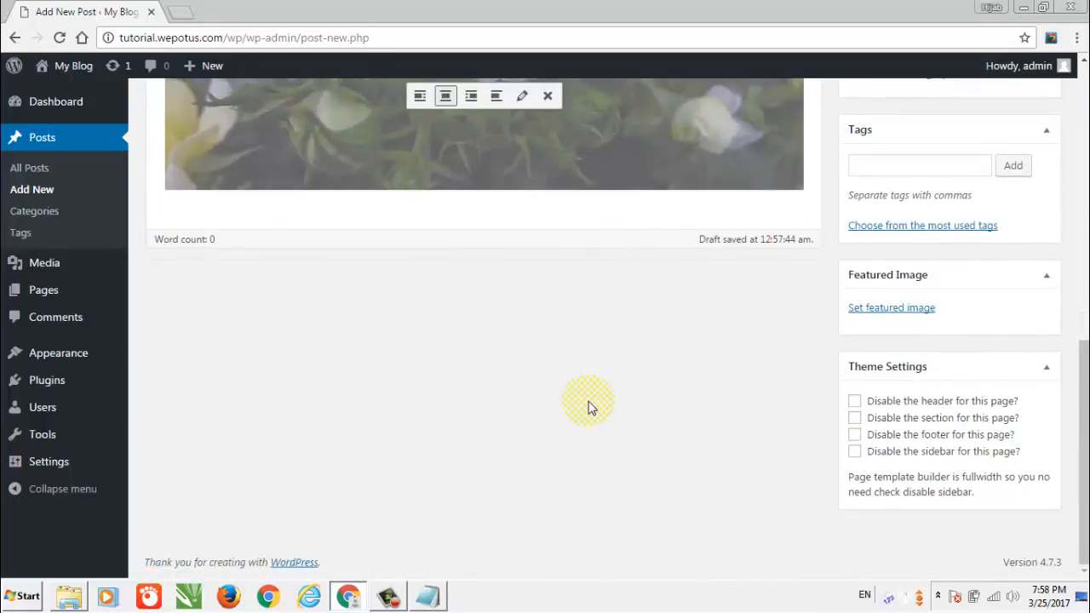
scroll(593, 411, "up", 3)
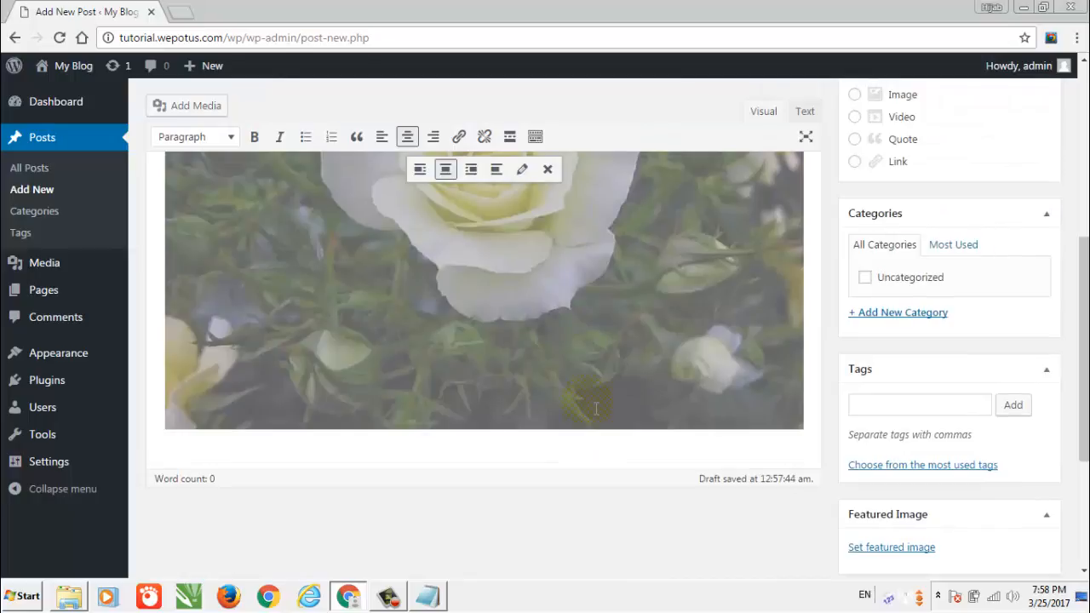
left_click(164, 219)
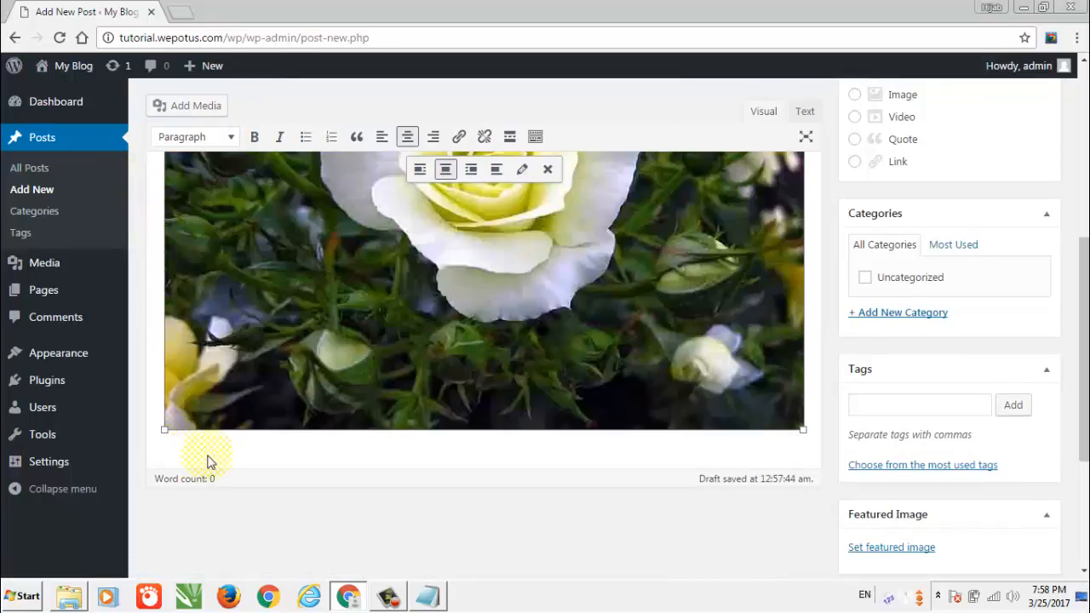
left_click(183, 458)
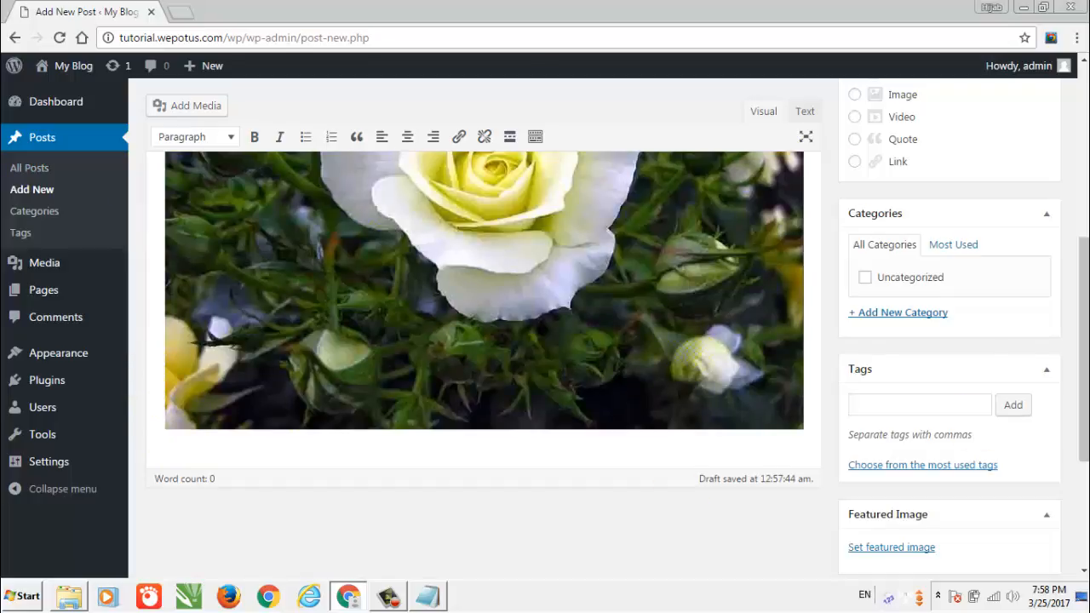
Open the rose image's details for editing, closing the unrelated pop-up page, and expand the advanced options
scroll(324, 507, "down", 1)
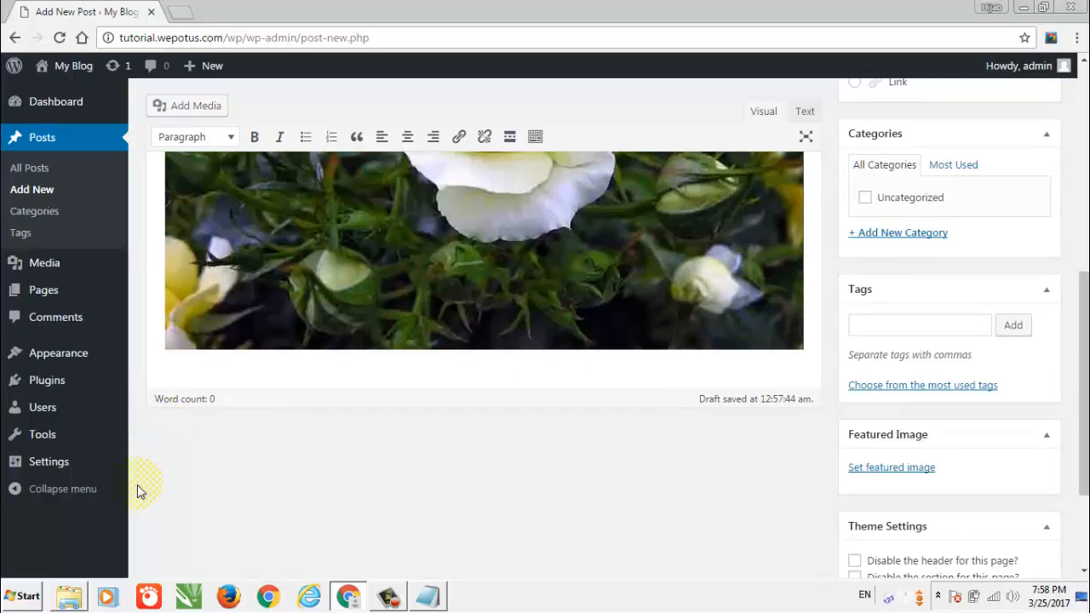
scroll(151, 413, "down", 1)
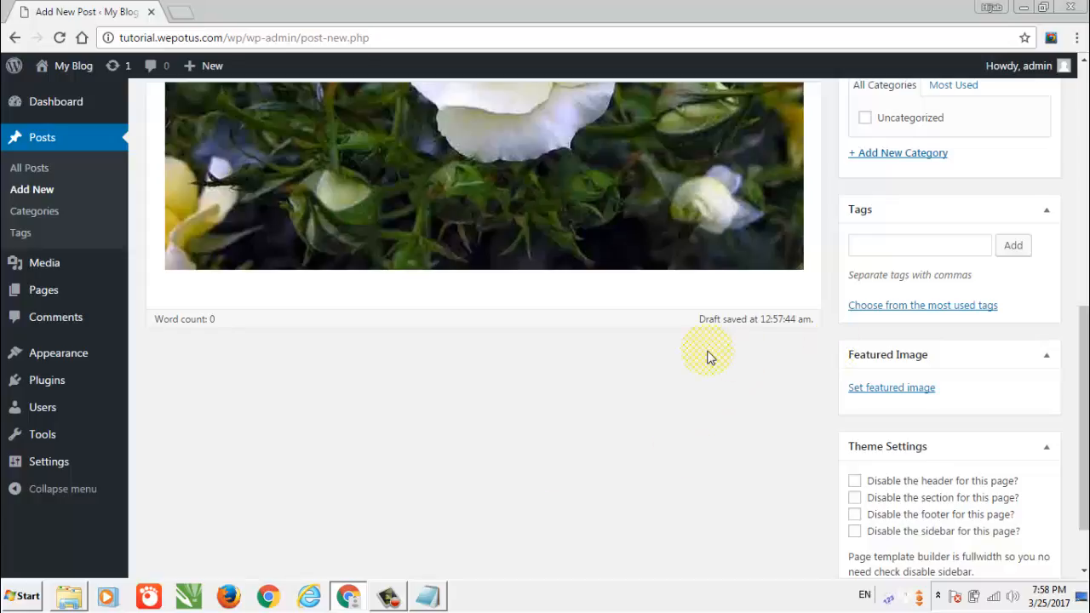
scroll(707, 357, "up", 3)
scroll(534, 341, "up", 2)
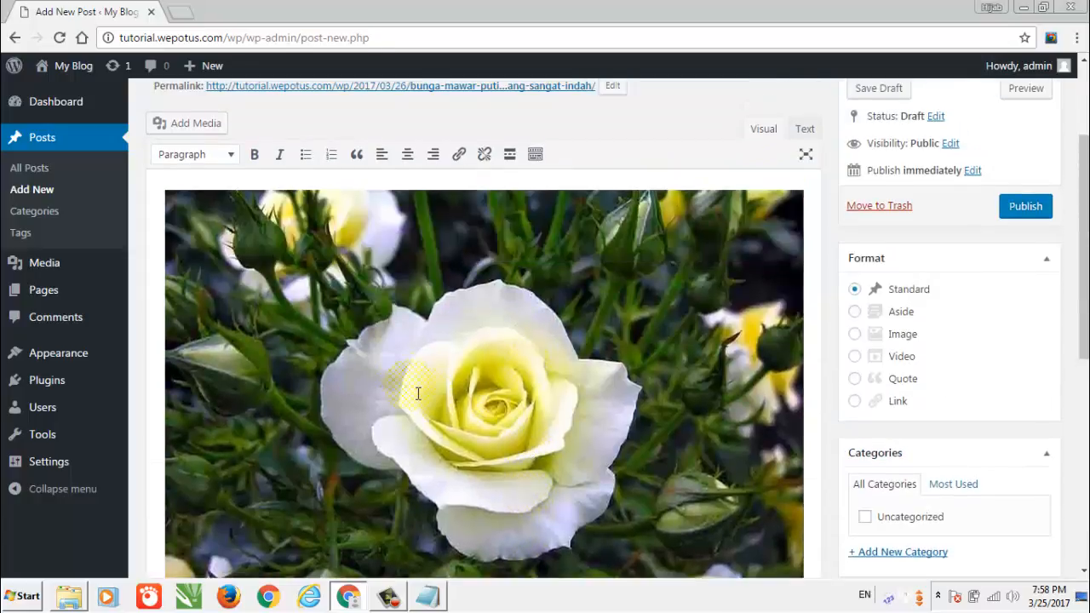
left_click(415, 339)
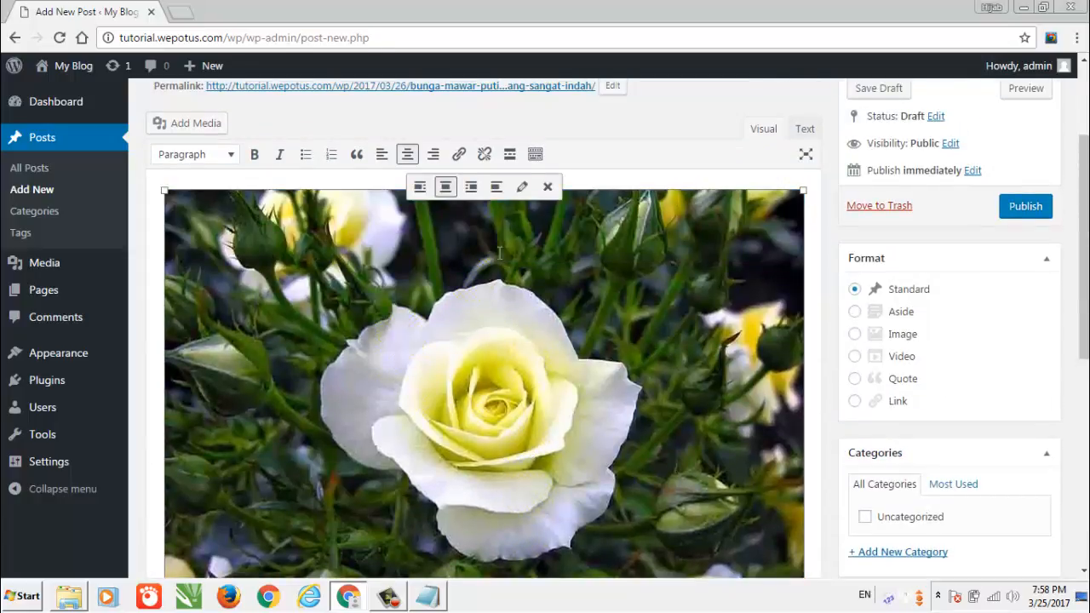
left_click(522, 188)
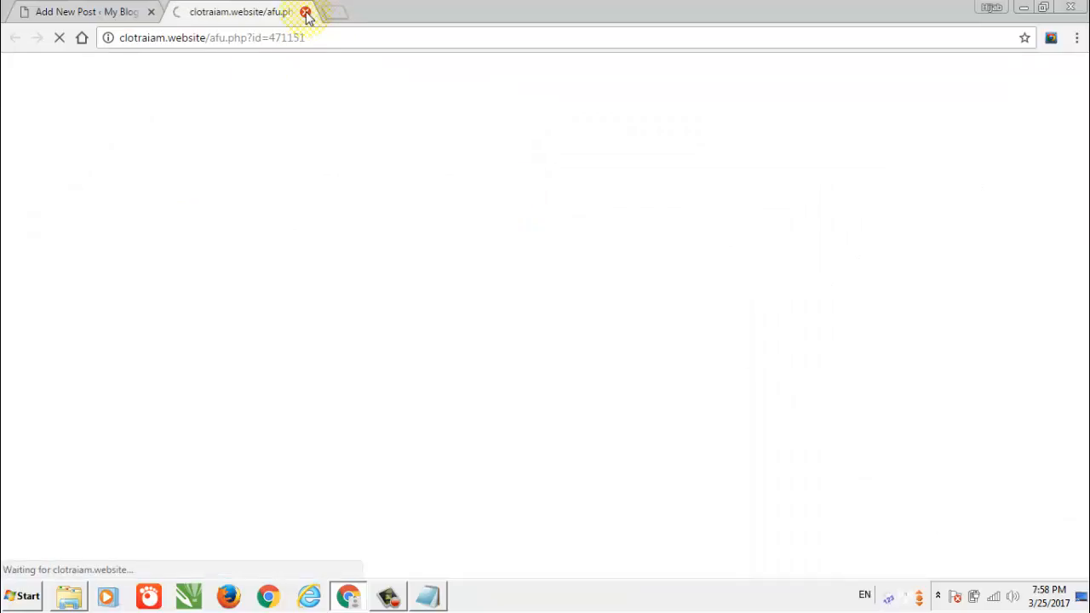
left_click(305, 12)
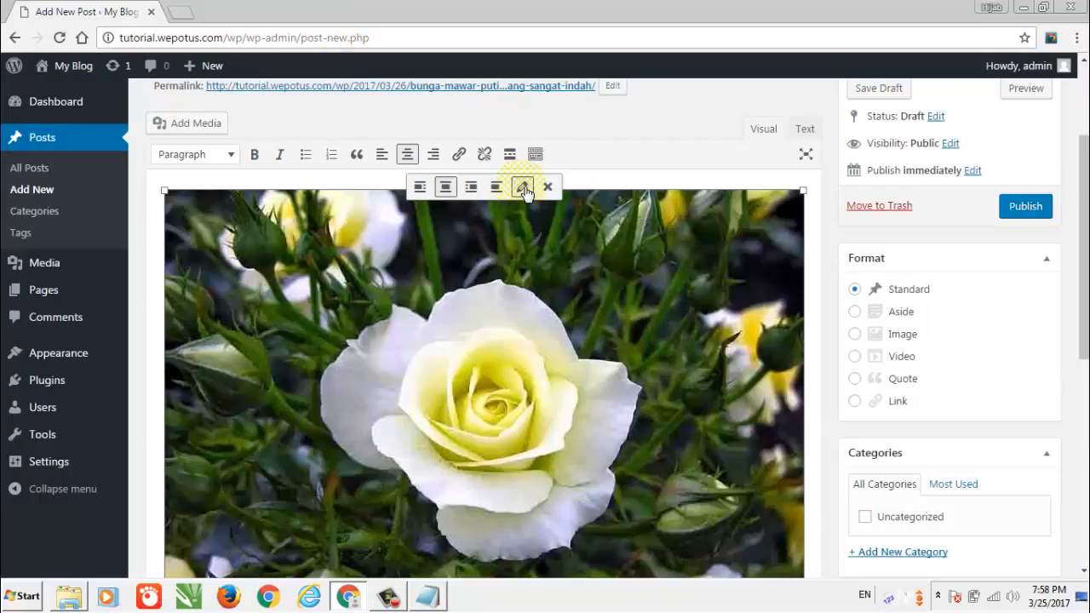
left_click(522, 188)
left_click(231, 394)
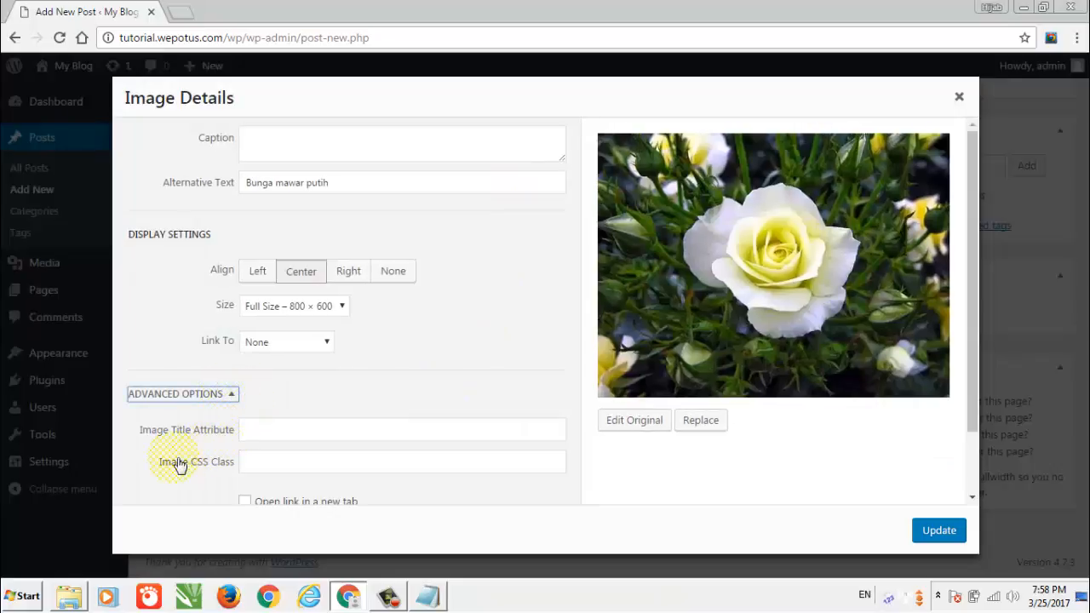
Copy the alternative text "Bunga mawar putih" into the Image Title Attribute, update the image, and check its tooltip in the post
left_click(307, 439)
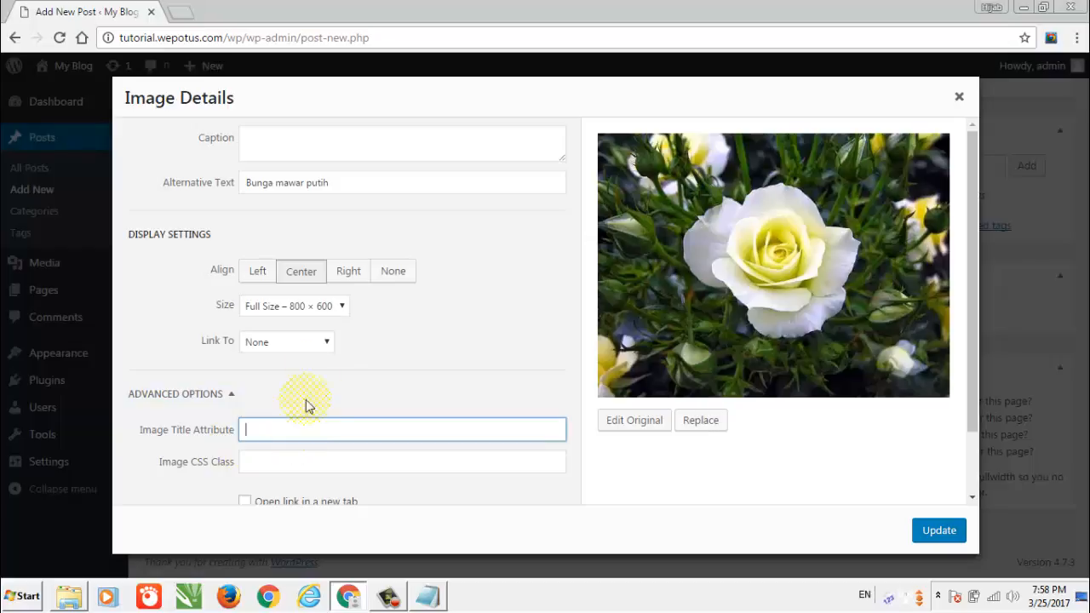
left_click(219, 185)
key("ctrl+c")
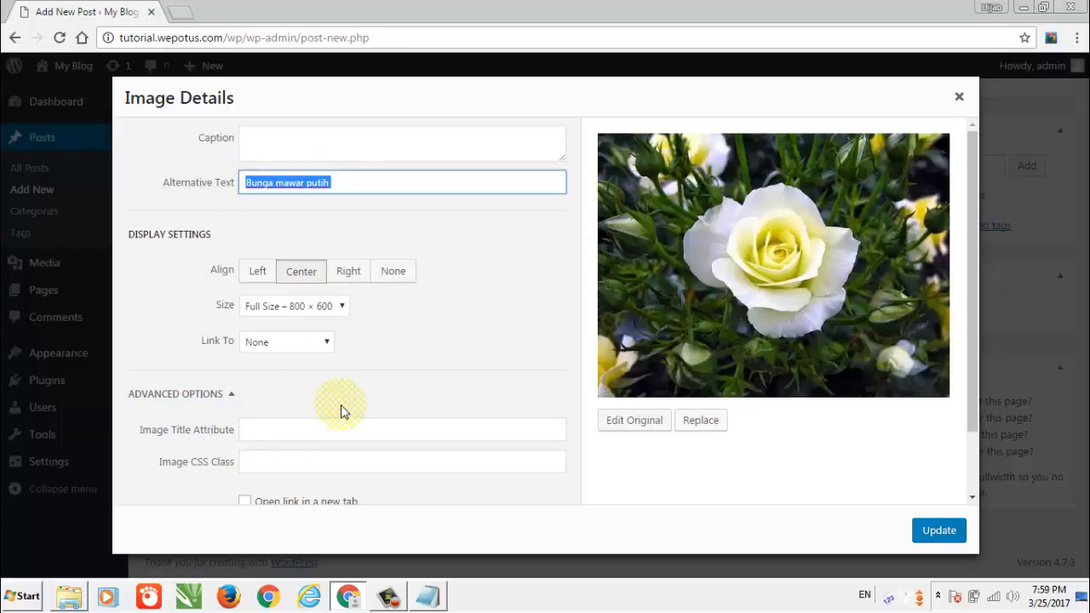
left_click(299, 430)
key("ctrl+v")
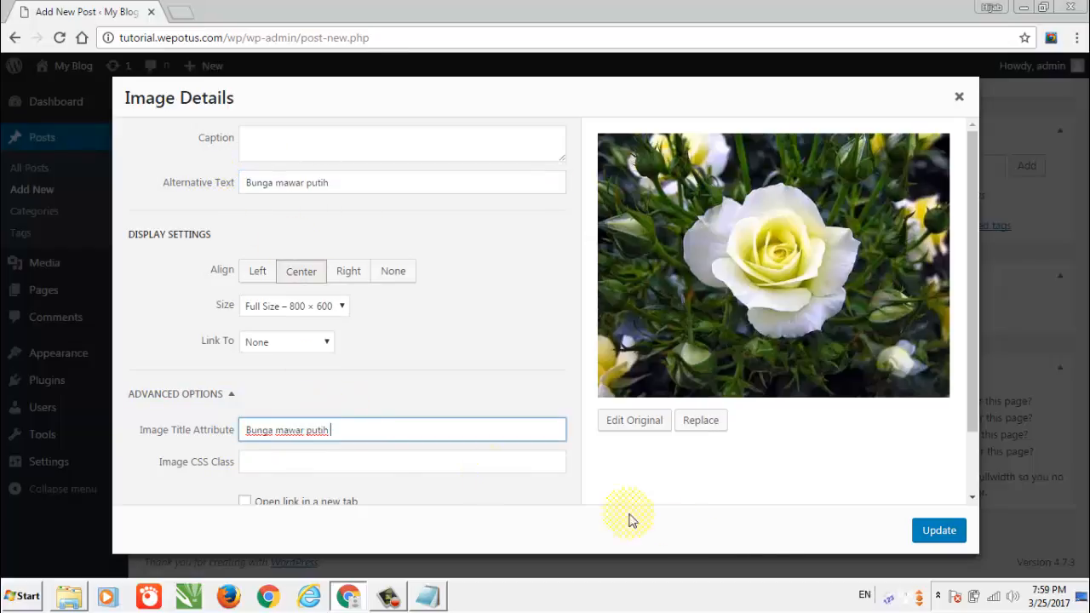
left_click(952, 530)
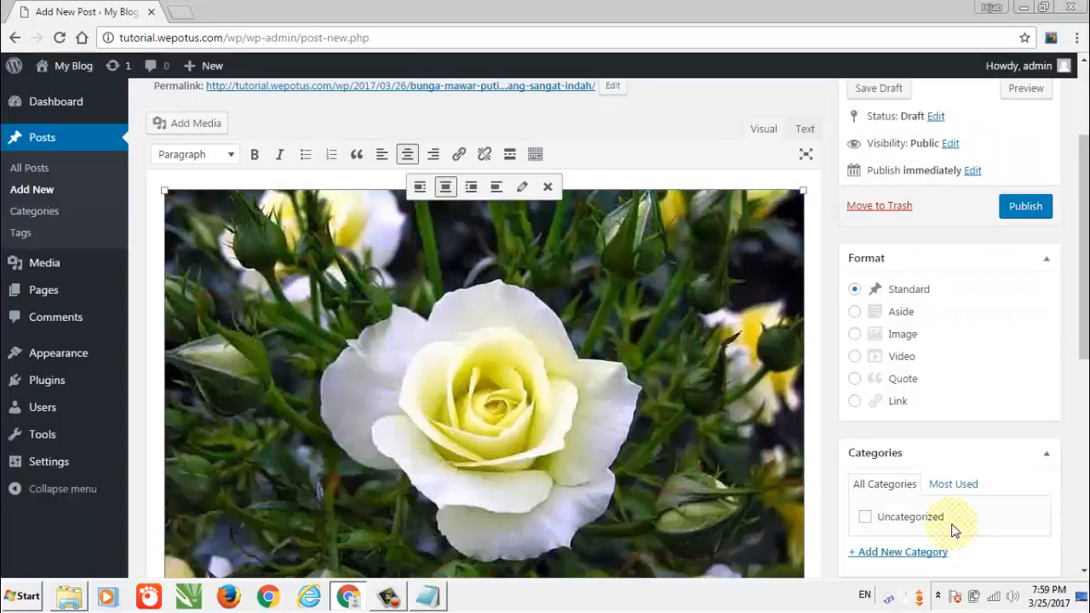
mouse_move(549, 354)
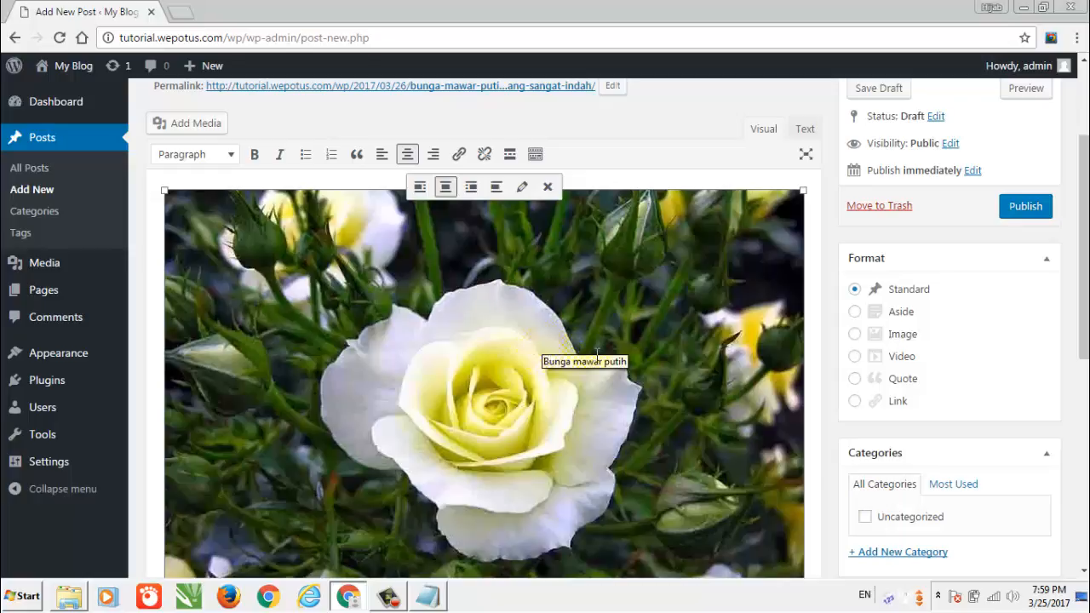
left_click(509, 393)
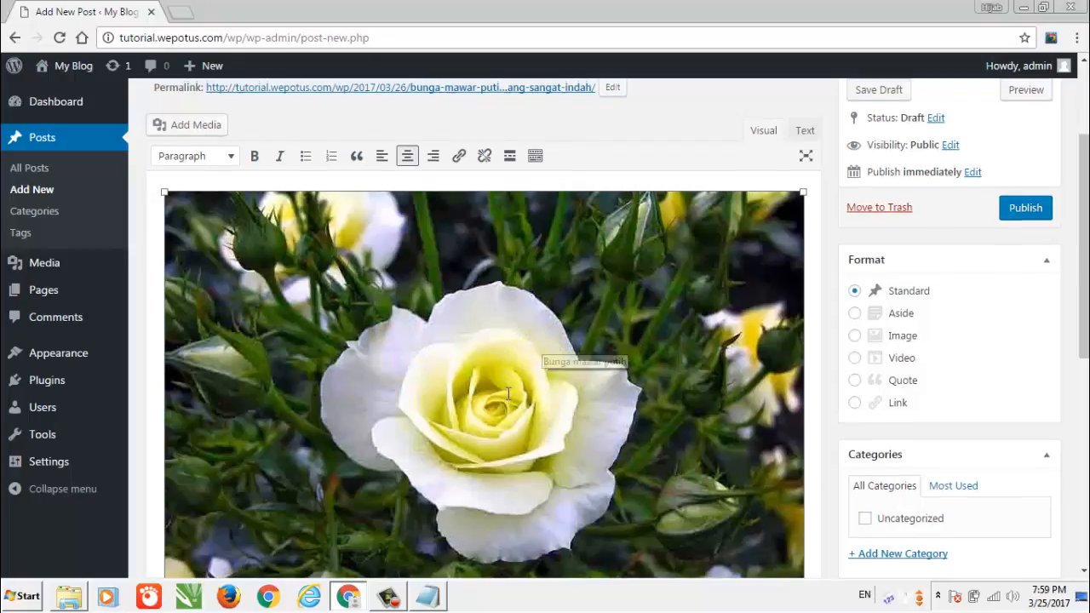
Add a new paragraph in the empty area beneath the rose image in the post body
scroll(508, 393, "up", 2)
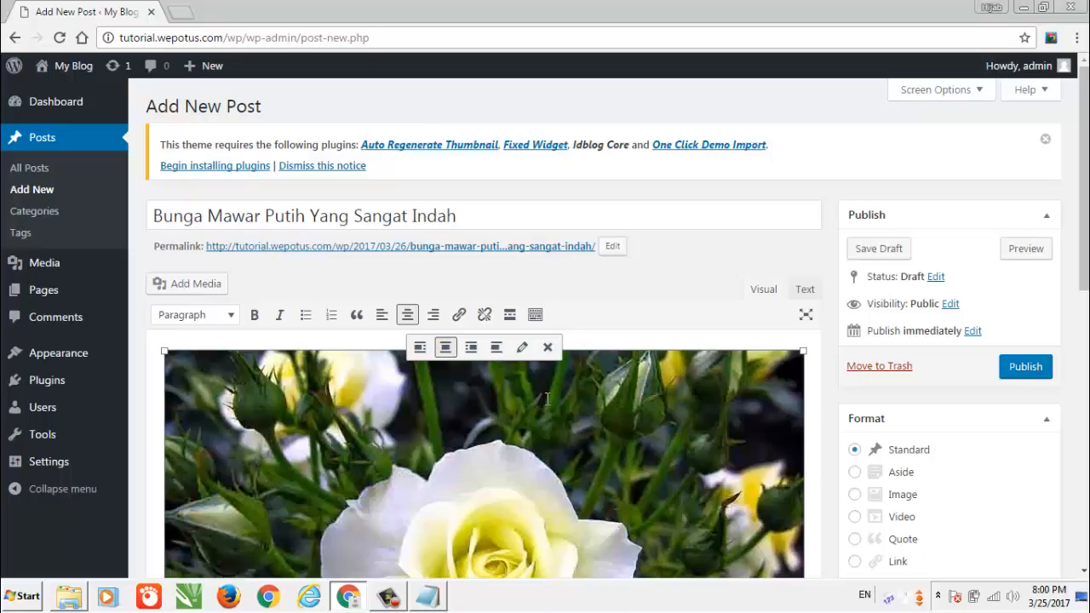
scroll(548, 396, "down", 1)
scroll(549, 396, "down", 4)
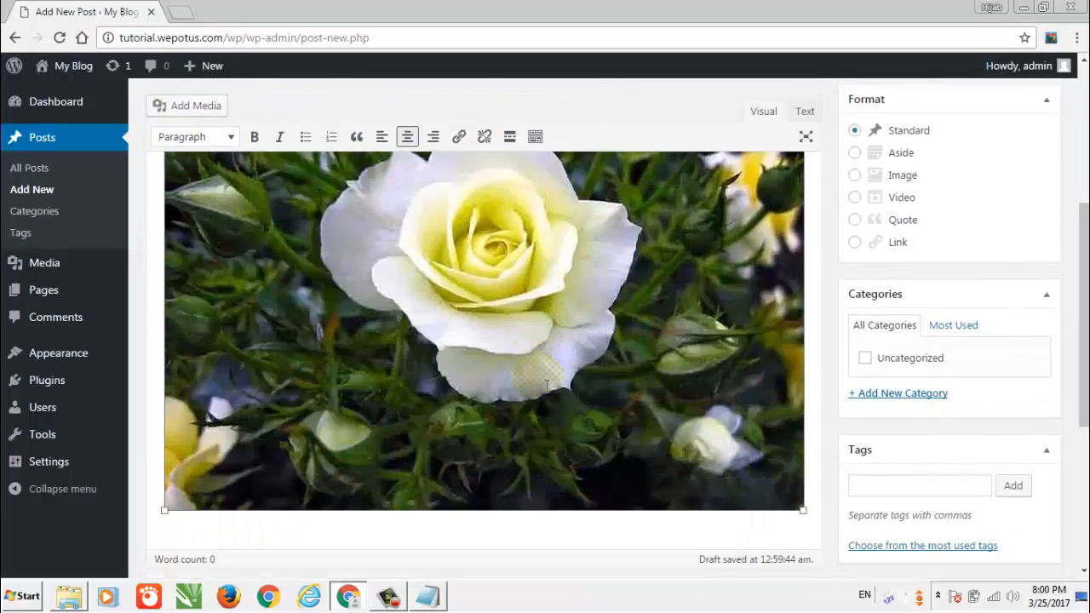
scroll(546, 385, "down", 1)
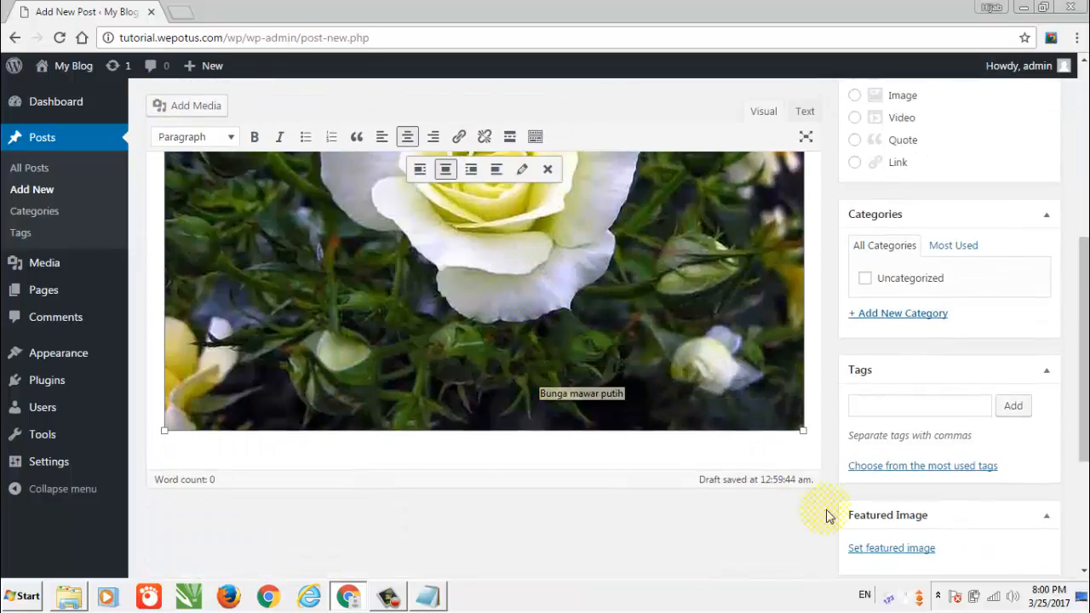
left_click(791, 458)
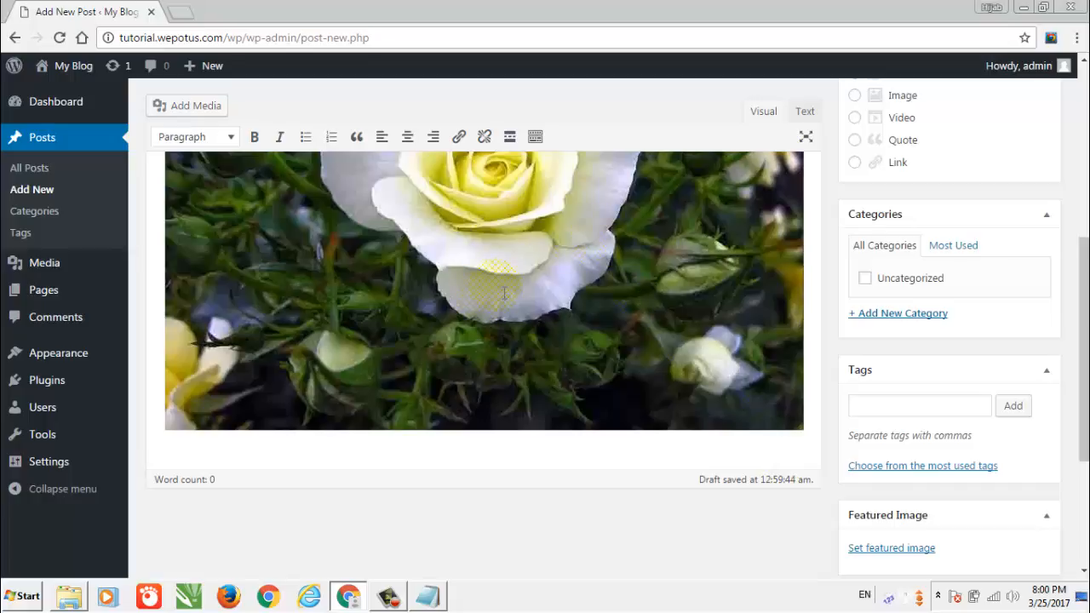
left_click(194, 448)
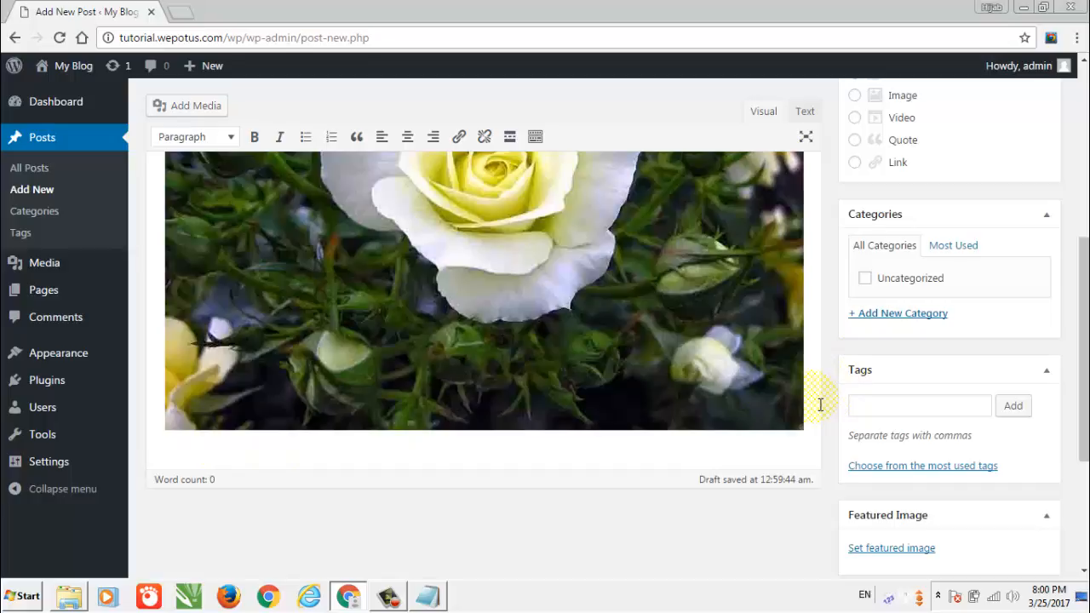
key("Return")
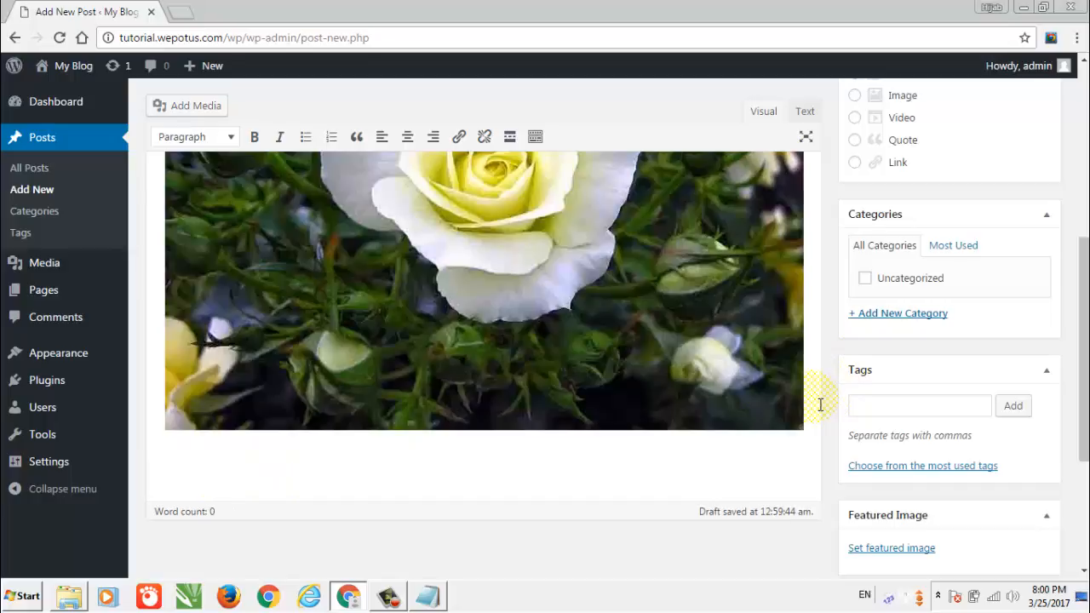
Write "Bunga mawar putih yang sangat indah ini sangat disukai oleh perempuan, termasuk ibu saya." beneath the rose image
type("BUng")
key("BackSpace")
key("BackSpace")
key("BackSpace")
key("BackSpace")
type("Bunga ")
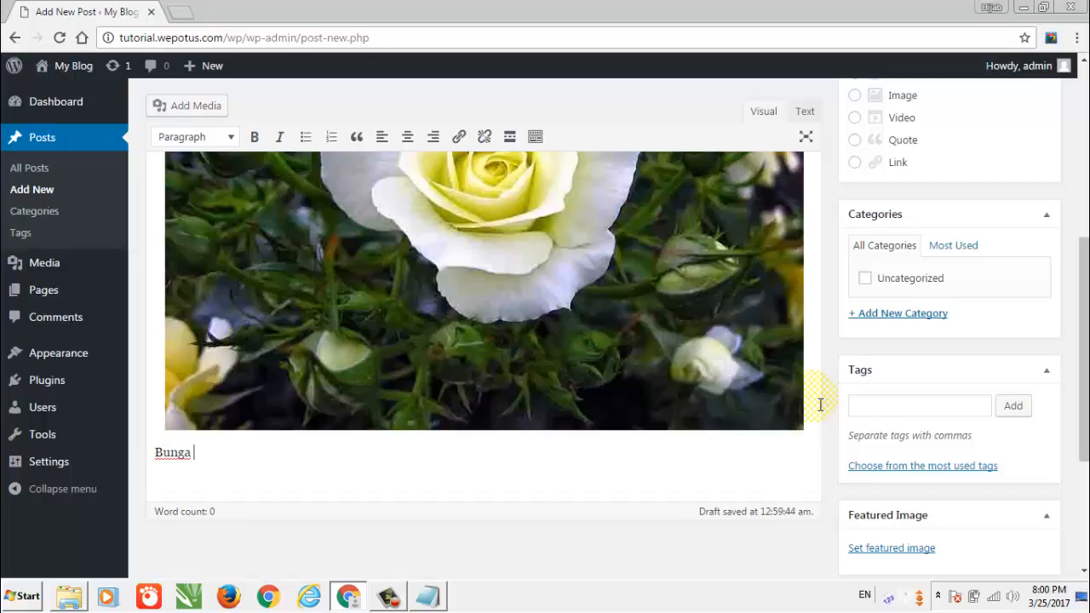
type("mawar putih yang sangat in")
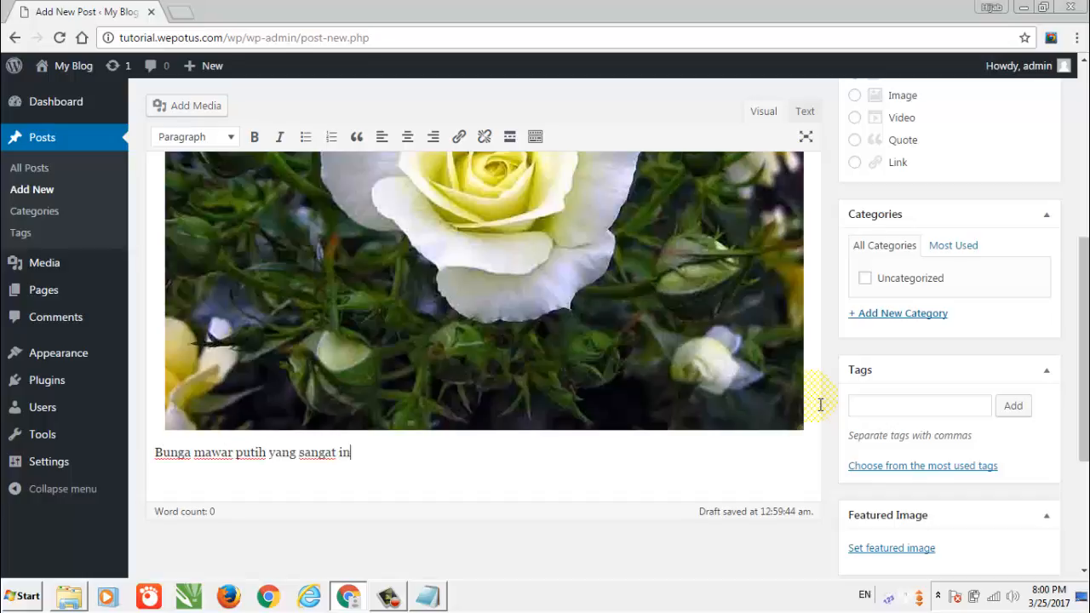
type("dah ini sangat")
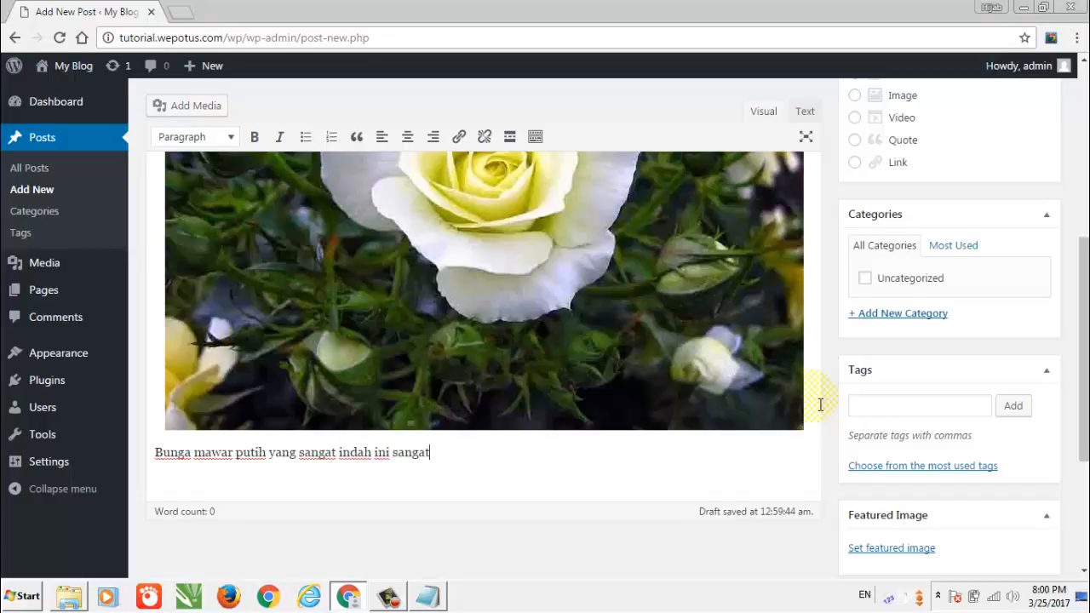
type(" disukai oleh")
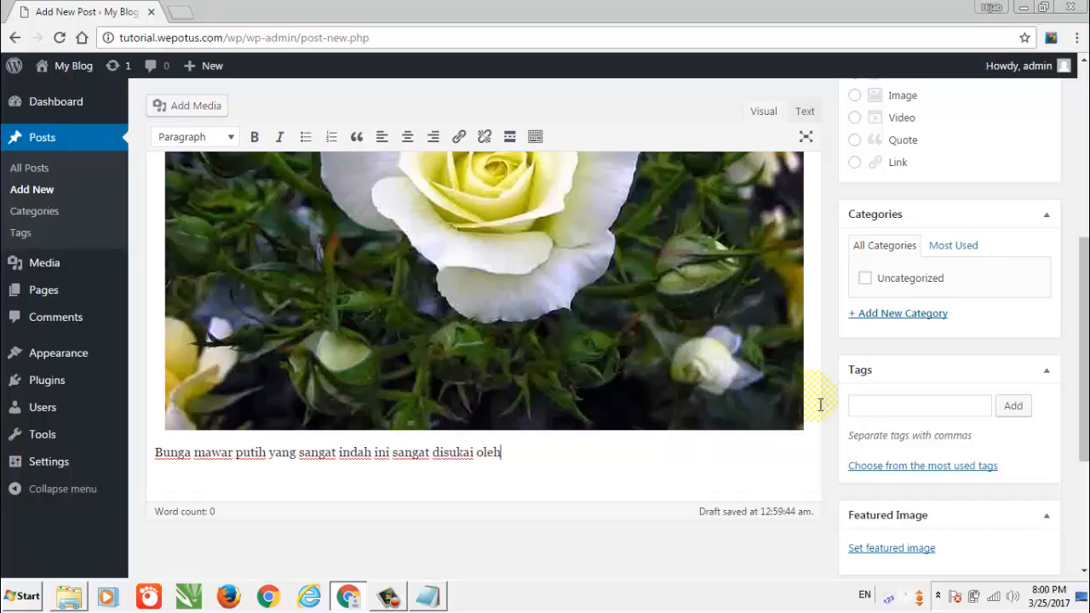
type(" perempuan, termasuk ")
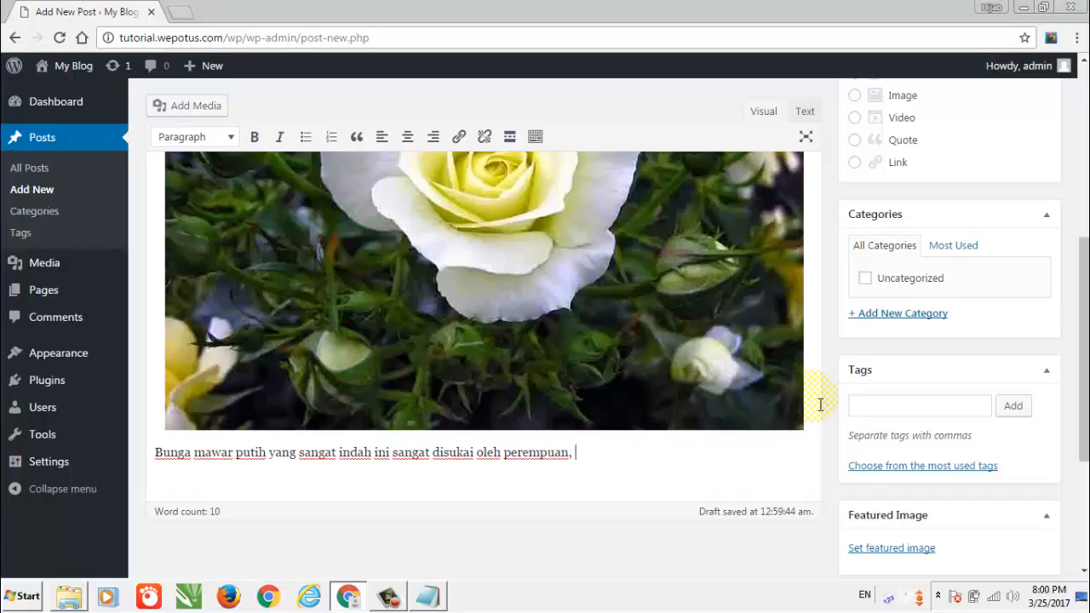
type("ibu saya.")
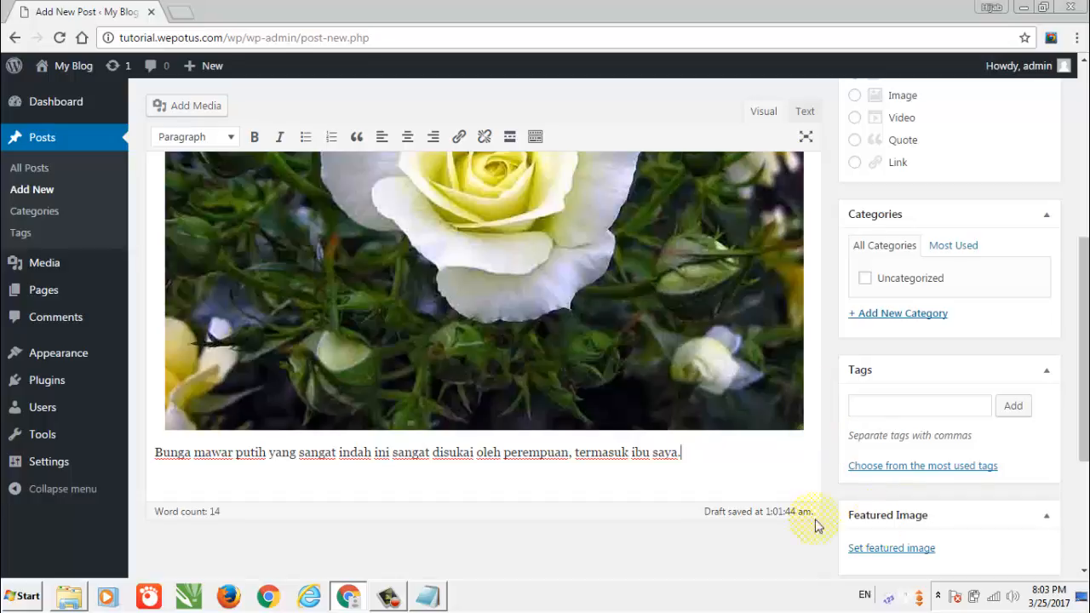
left_click(381, 607)
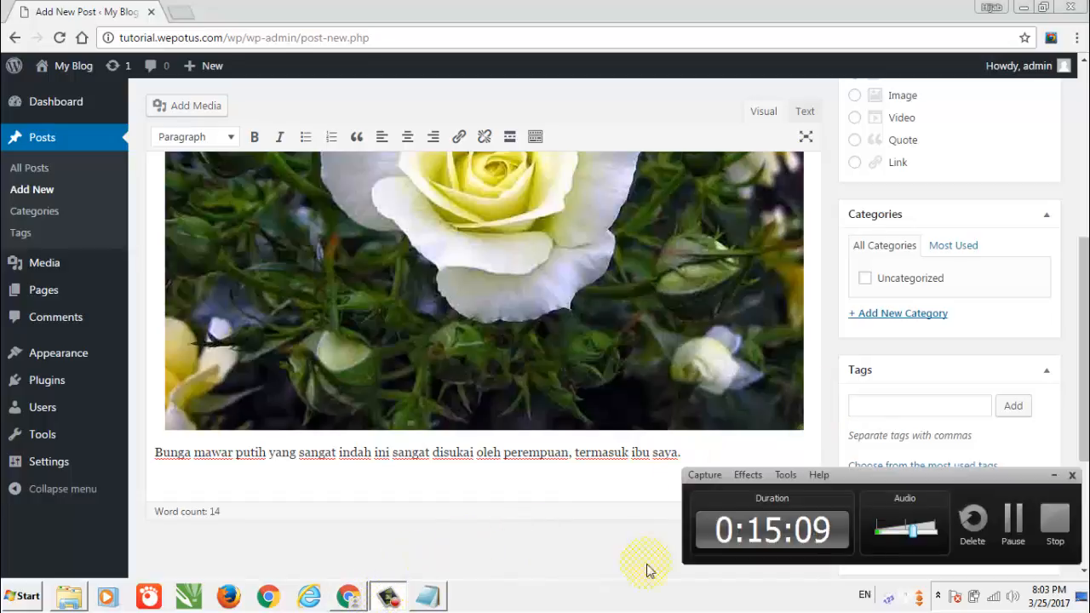